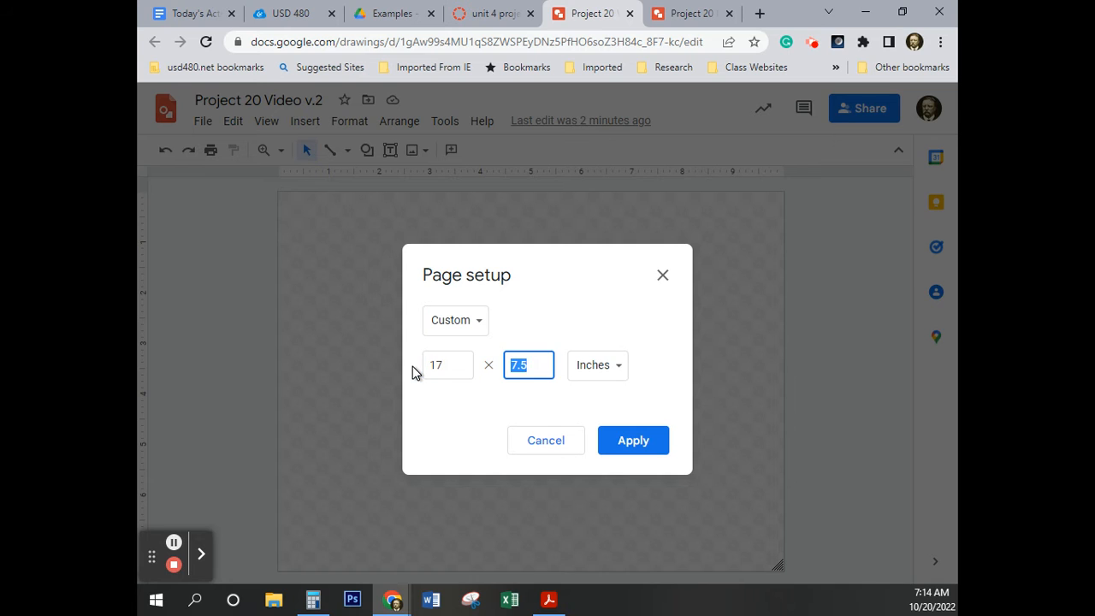
Step: Set the custom page height to 11 inches and apply the page setup
{"action": "type", "text": "11"}
{"action": "left_click", "coordinate": [627, 447]}
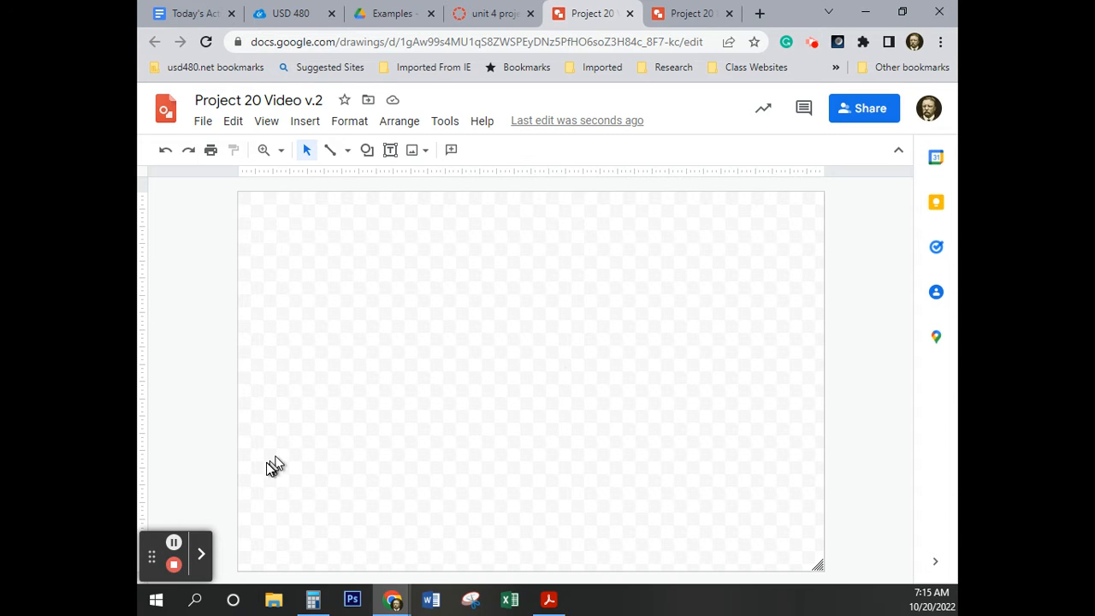
Step: Divide the page height of 11 by 3 in Calculator and return to the Google Drawings page
{"action": "left_click", "coordinate": [314, 601]}
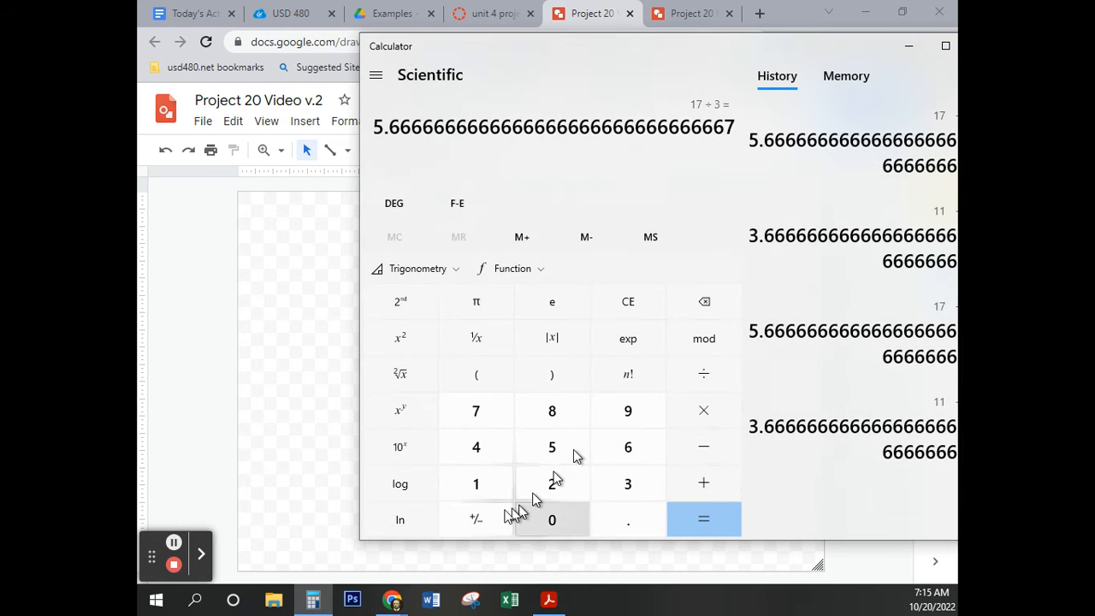
{"action": "left_click", "coordinate": [625, 303]}
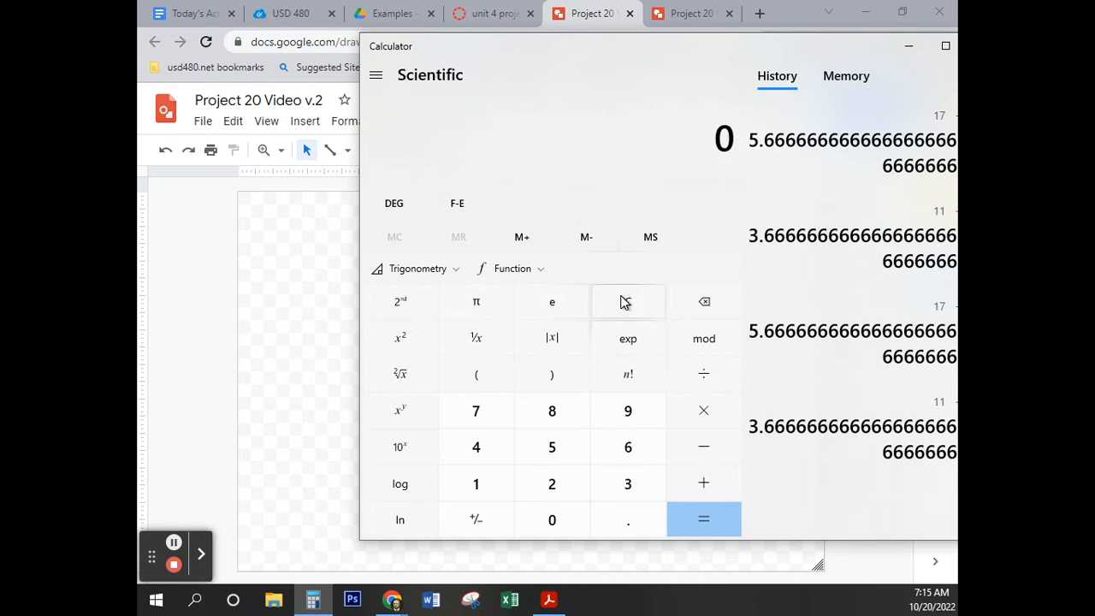
{"action": "left_click", "coordinate": [476, 486]}
{"action": "left_click", "coordinate": [477, 486]}
{"action": "left_click", "coordinate": [703, 377]}
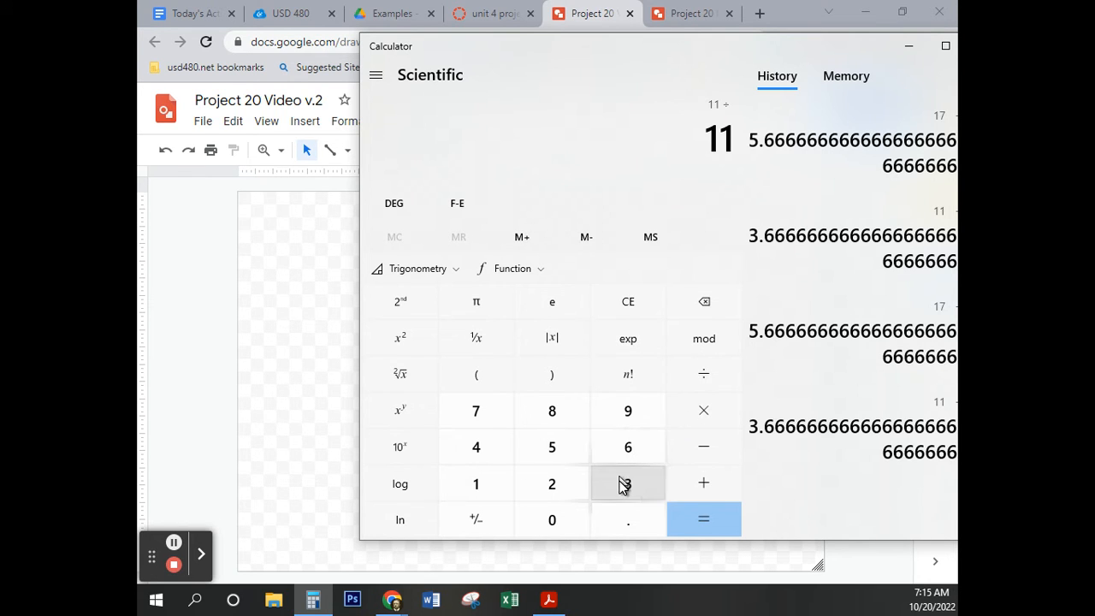
{"action": "left_click", "coordinate": [625, 484]}
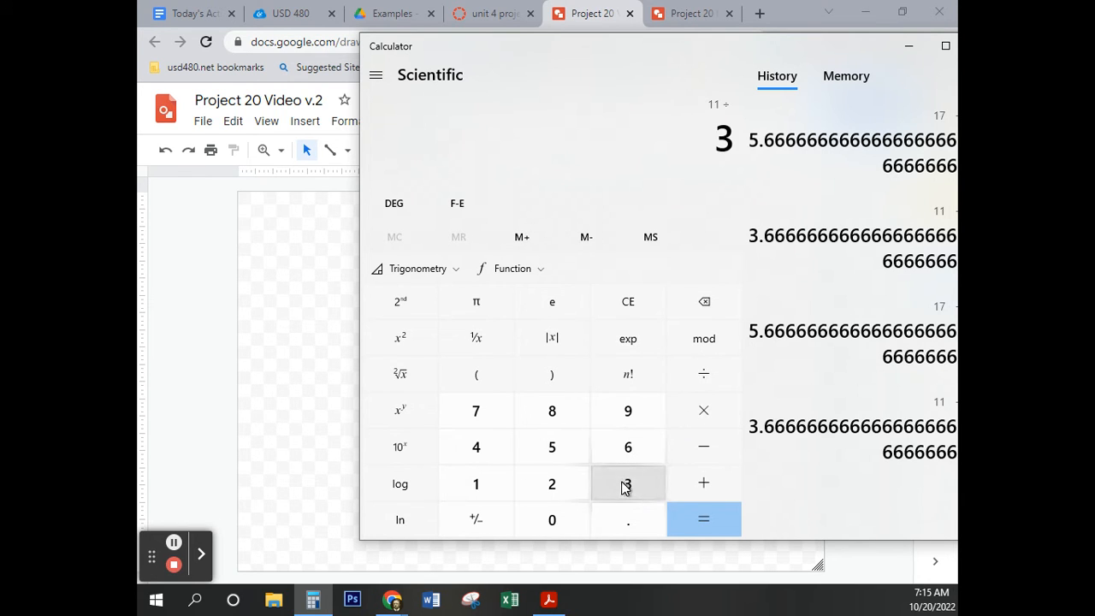
{"action": "left_click", "coordinate": [705, 521]}
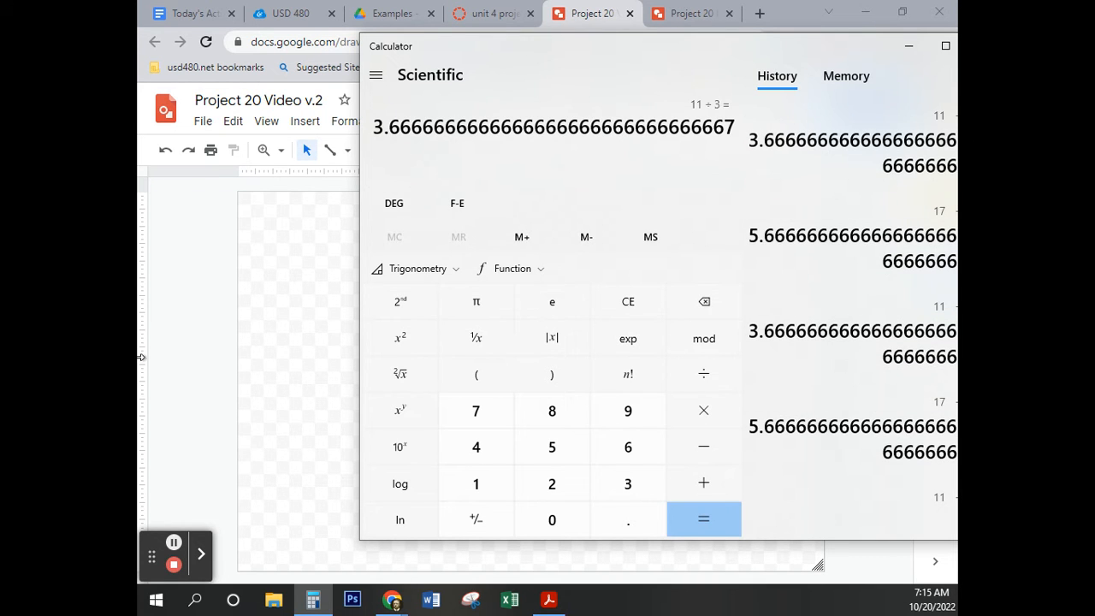
{"action": "left_click", "coordinate": [284, 358]}
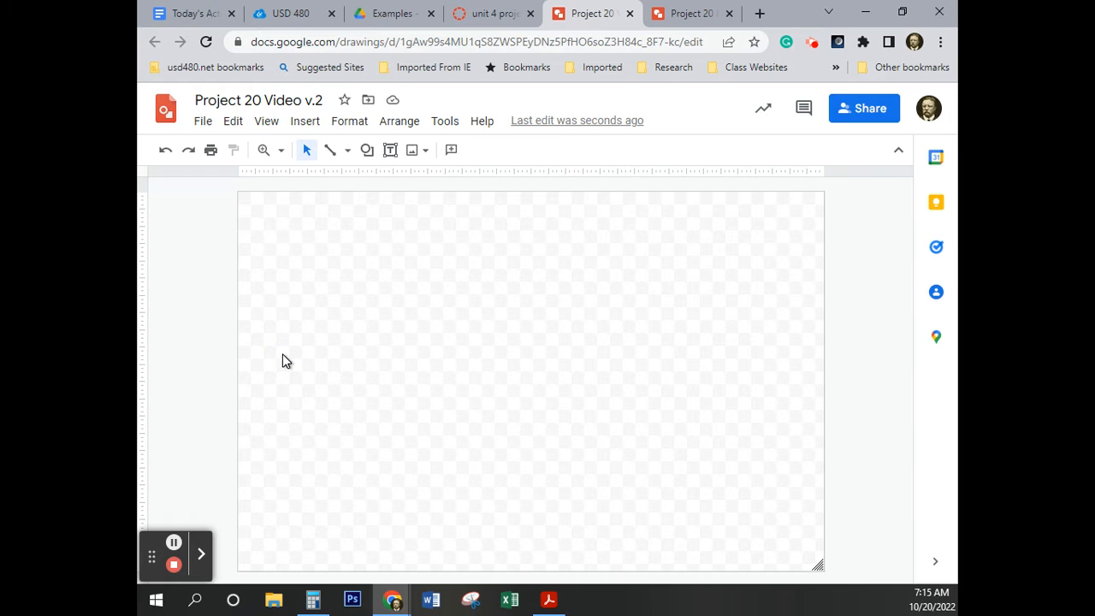
Step: Add a second horizontal guide and move the upper horizontal guide to one third of the page height
{"action": "left_click", "coordinate": [270, 123]}
{"action": "mouse_move", "coordinate": [314, 205]}
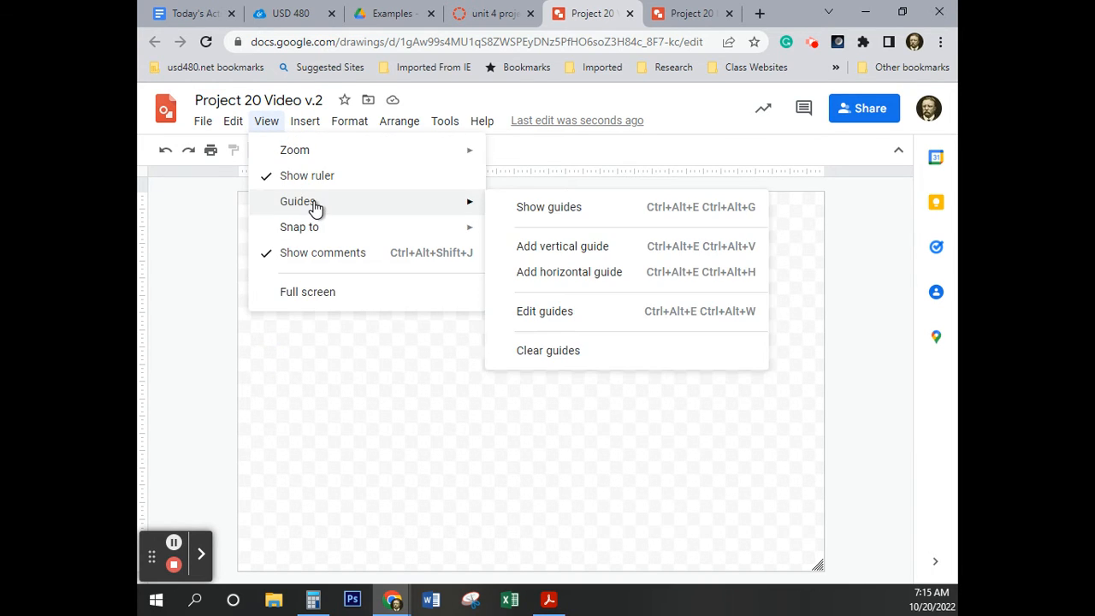
{"action": "left_click", "coordinate": [554, 274]}
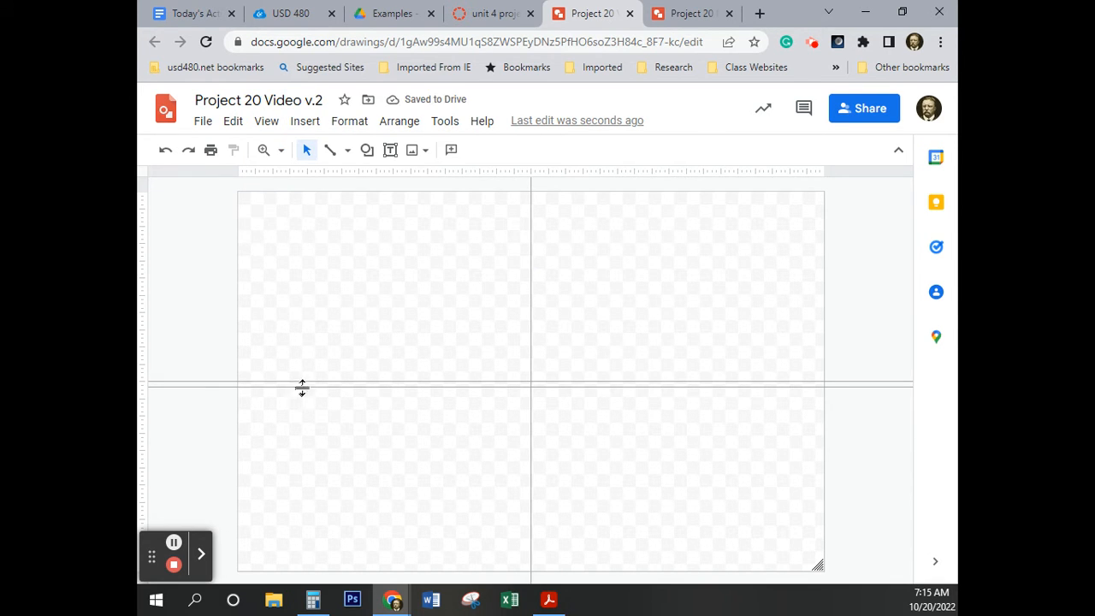
{"action": "left_click_drag", "start_coordinate": [301, 391], "coordinate": [325, 317]}
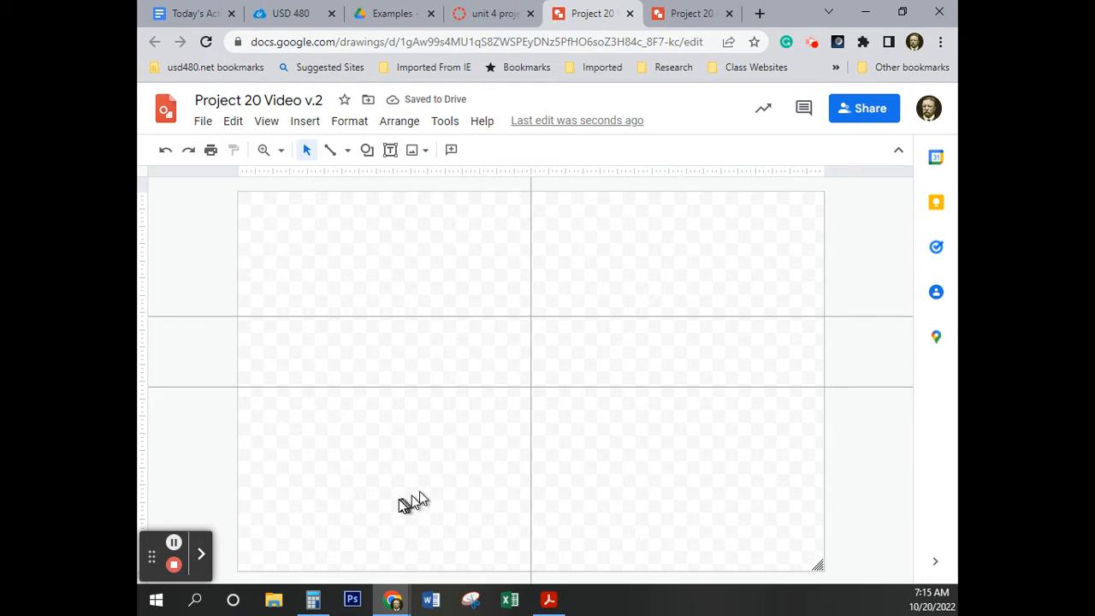
Step: Move the lower horizontal guide down to about 7.38 inches, two thirds of the page height
{"action": "left_click", "coordinate": [266, 391]}
{"action": "left_click", "coordinate": [261, 265]}
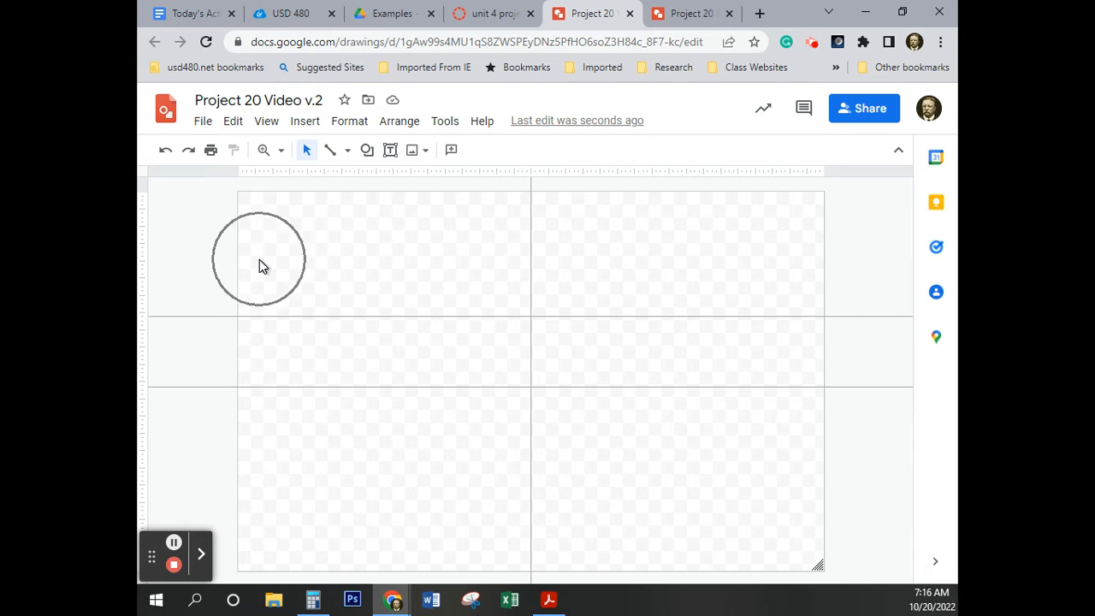
{"action": "left_click_drag", "start_coordinate": [266, 388], "coordinate": [273, 447]}
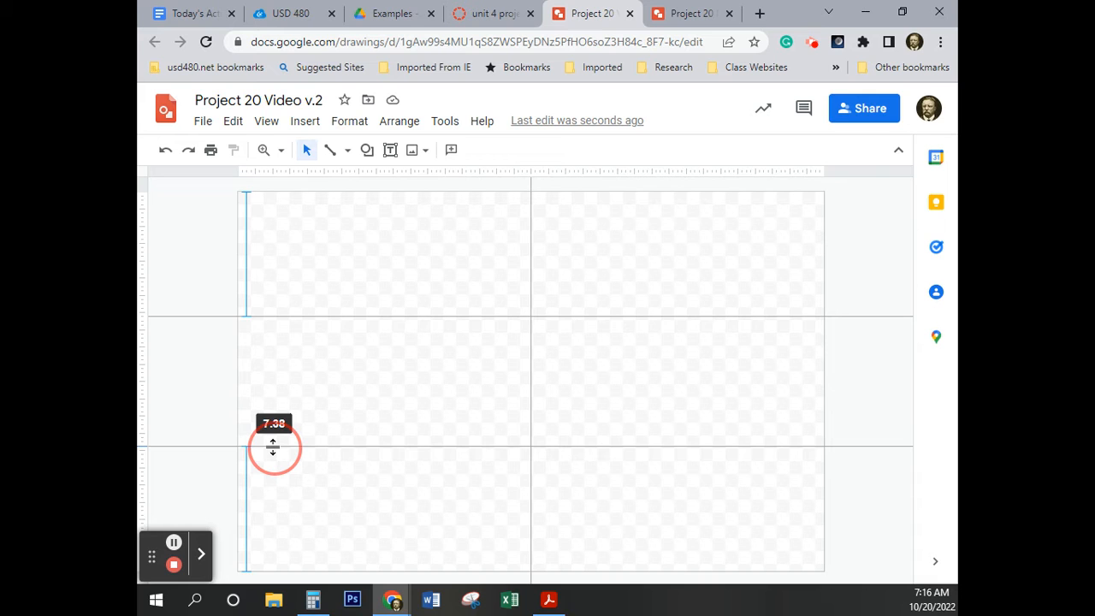
{"action": "left_click_drag", "start_coordinate": [273, 445], "coordinate": [274, 447]}
{"action": "left_click", "coordinate": [300, 504]}
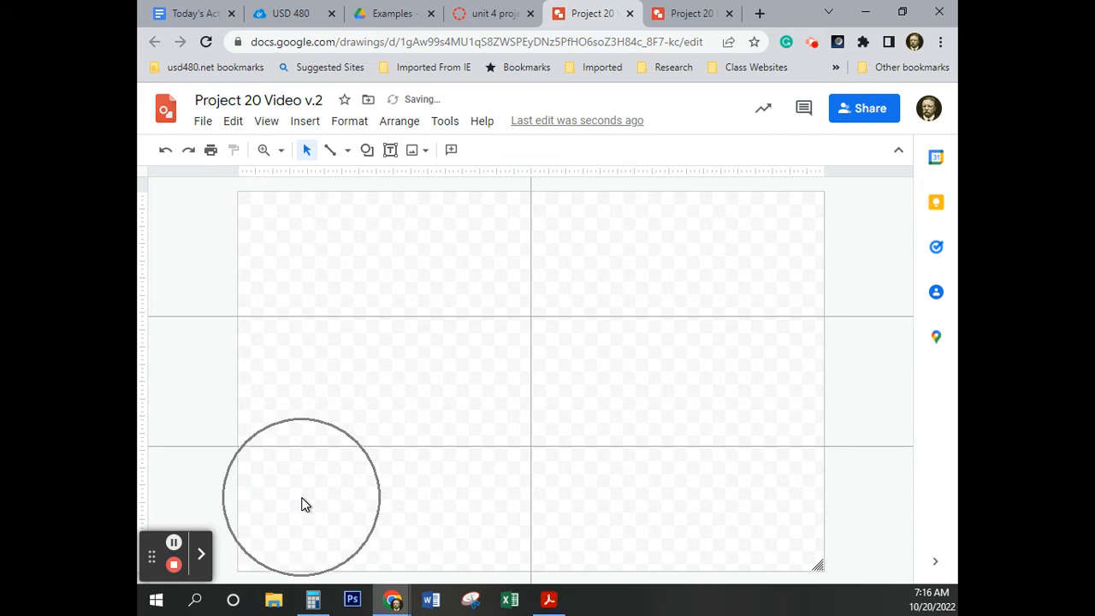
{"action": "left_click", "coordinate": [314, 283]}
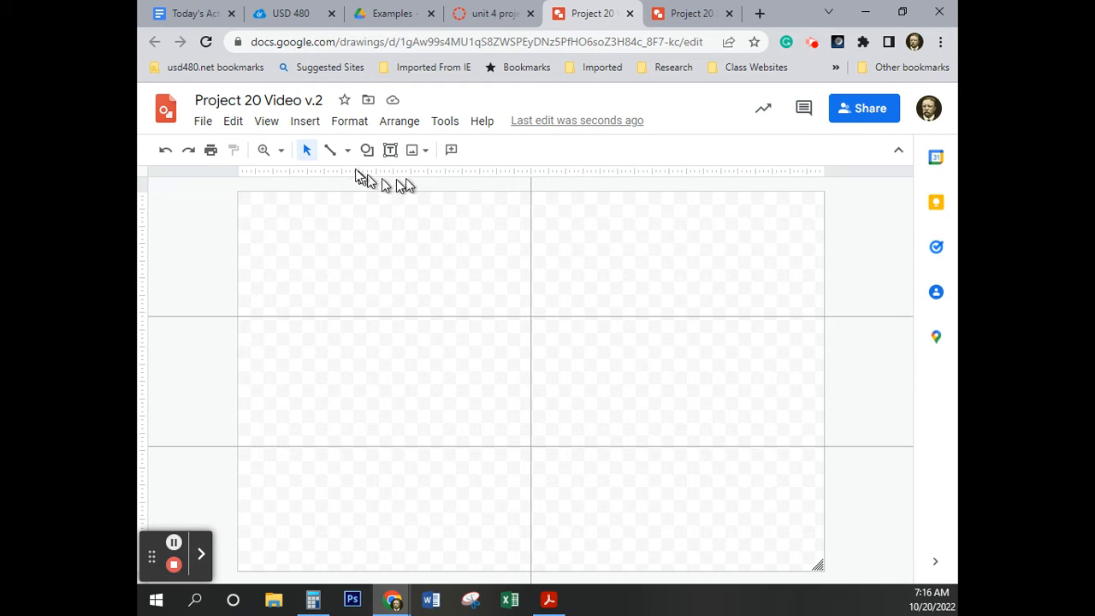
Step: Add a second vertical guide to the drawing
{"action": "left_click", "coordinate": [267, 123]}
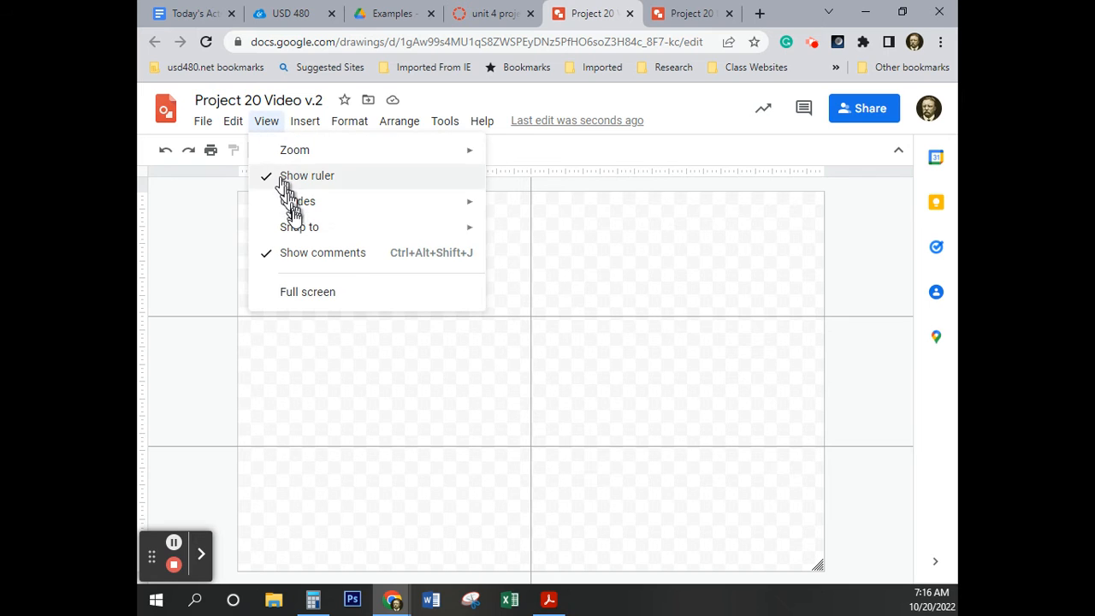
{"action": "mouse_move", "coordinate": [295, 210]}
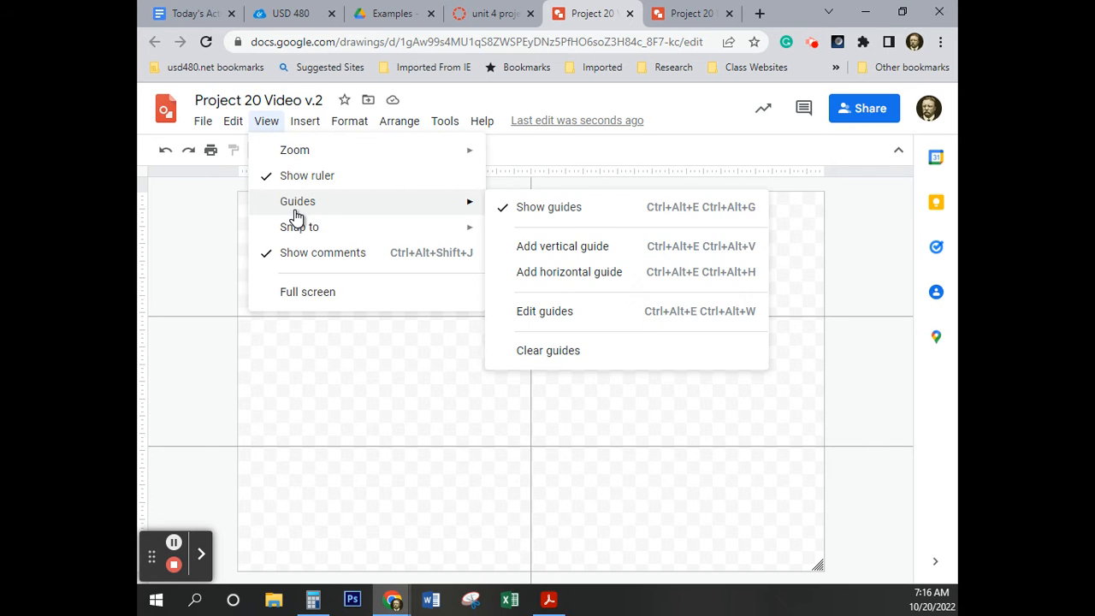
{"action": "left_click", "coordinate": [566, 256]}
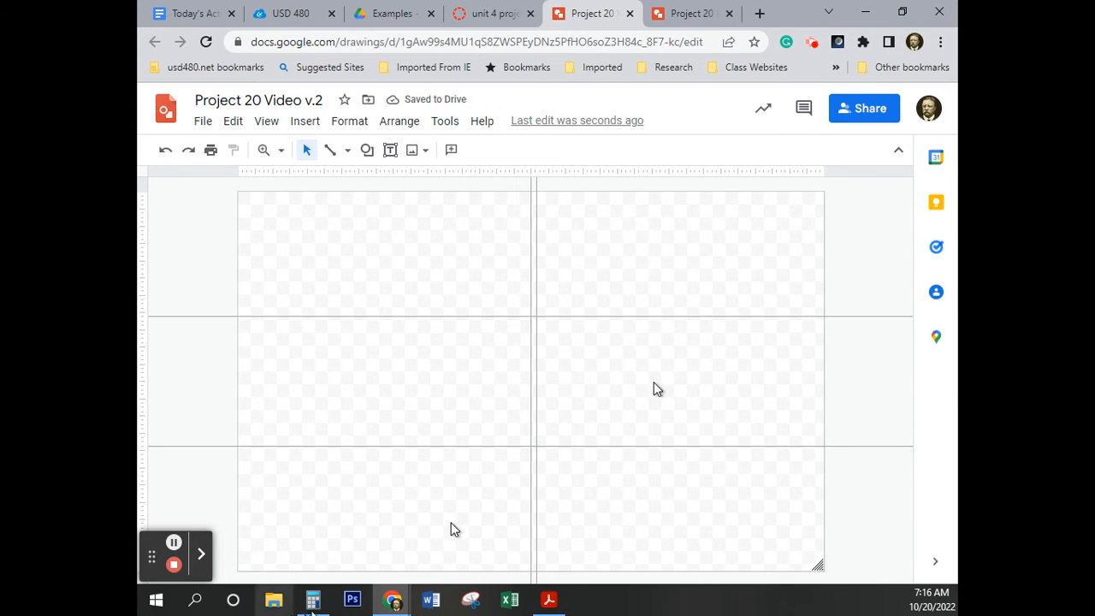
Step: Divide the page width of 17 by 3 in Calculator and return to the Google Drawings page
{"action": "left_click", "coordinate": [312, 601]}
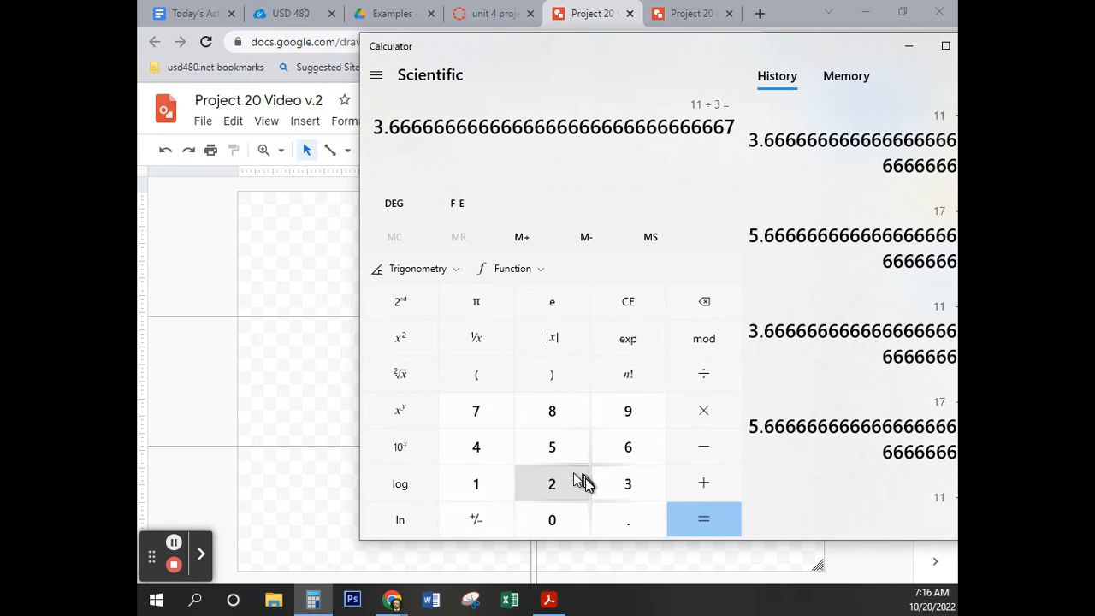
{"action": "left_click", "coordinate": [489, 483]}
{"action": "left_click", "coordinate": [485, 411]}
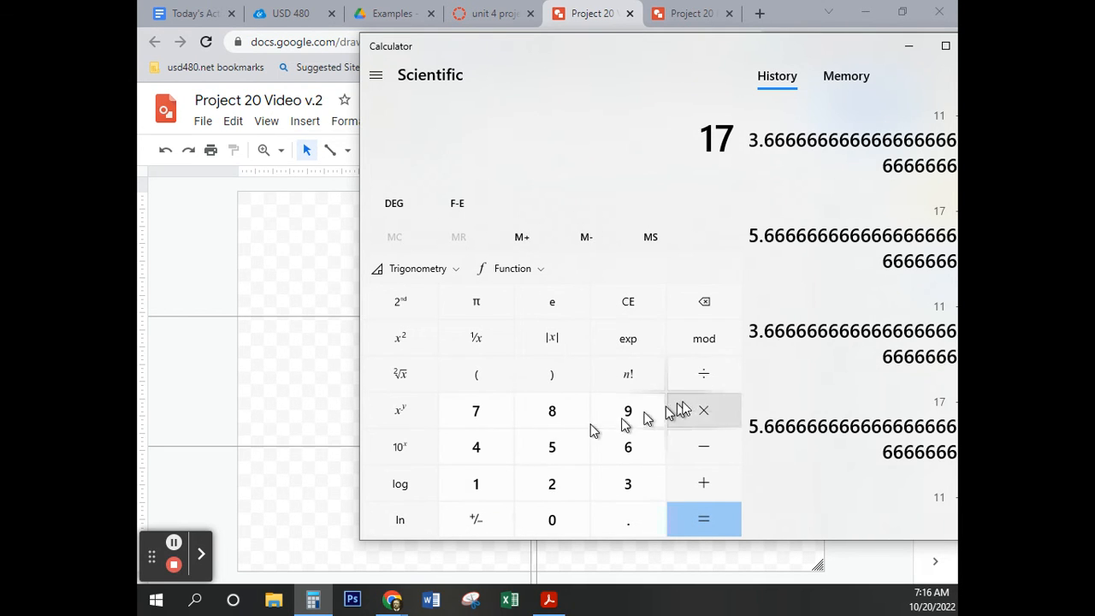
{"action": "left_click", "coordinate": [725, 374]}
{"action": "left_click", "coordinate": [640, 491]}
{"action": "left_click", "coordinate": [690, 519]}
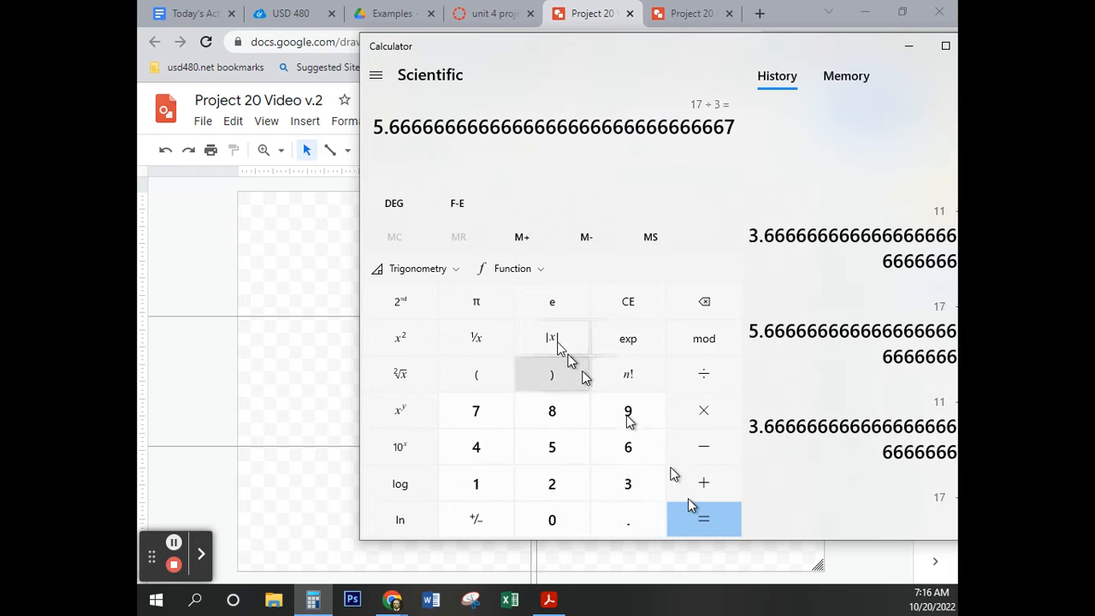
{"action": "left_click", "coordinate": [909, 47]}
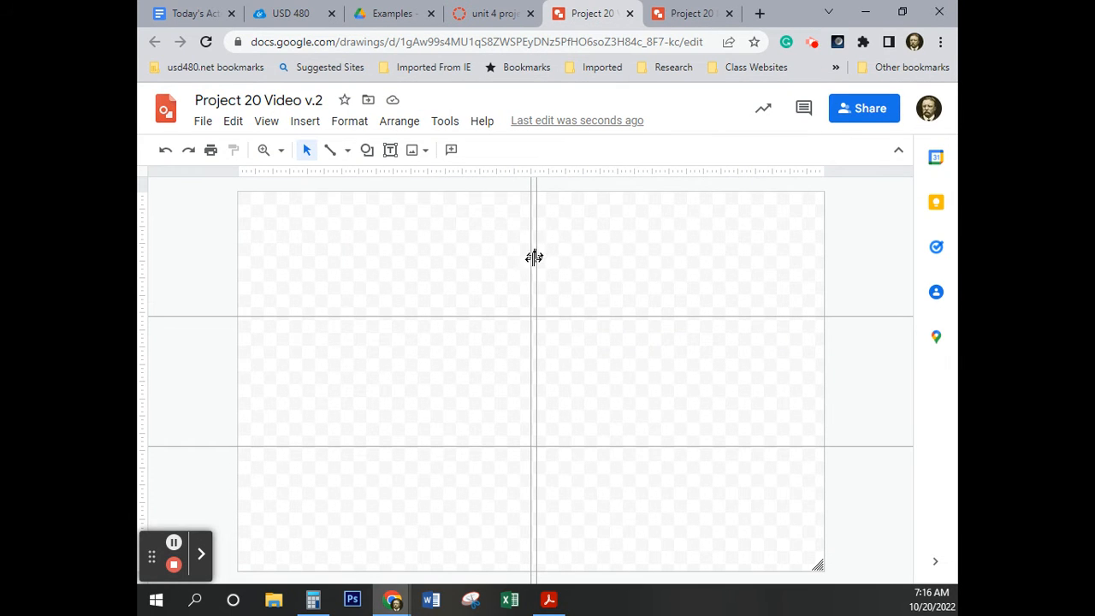
Step: Move the two vertical guides to split the page width into thirds, placing the first at about 5.63 inches
{"action": "left_click", "coordinate": [529, 267]}
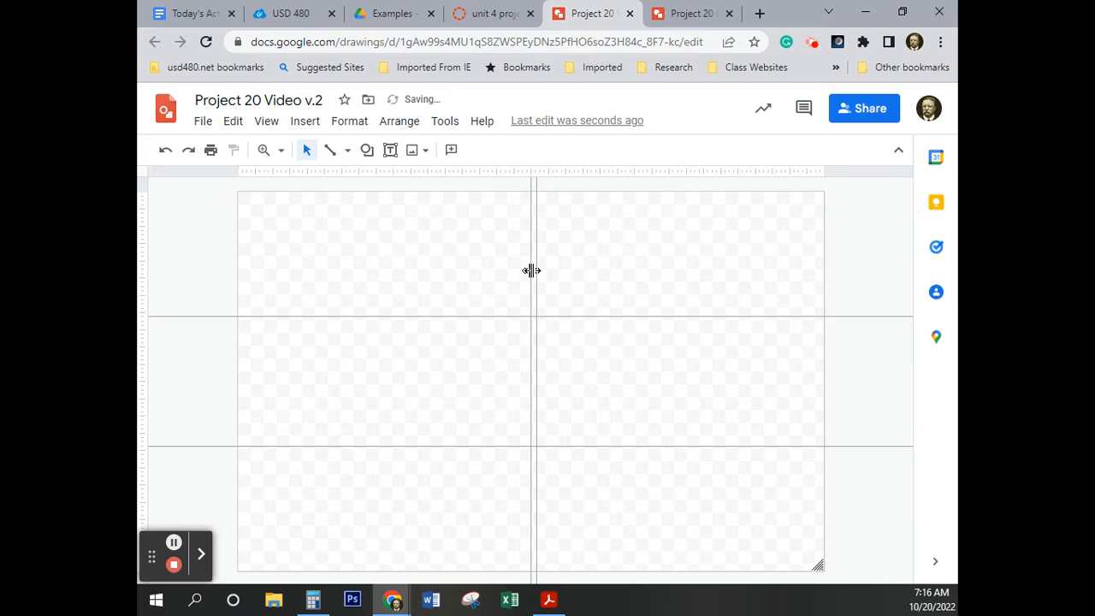
{"action": "left_click", "coordinate": [532, 271]}
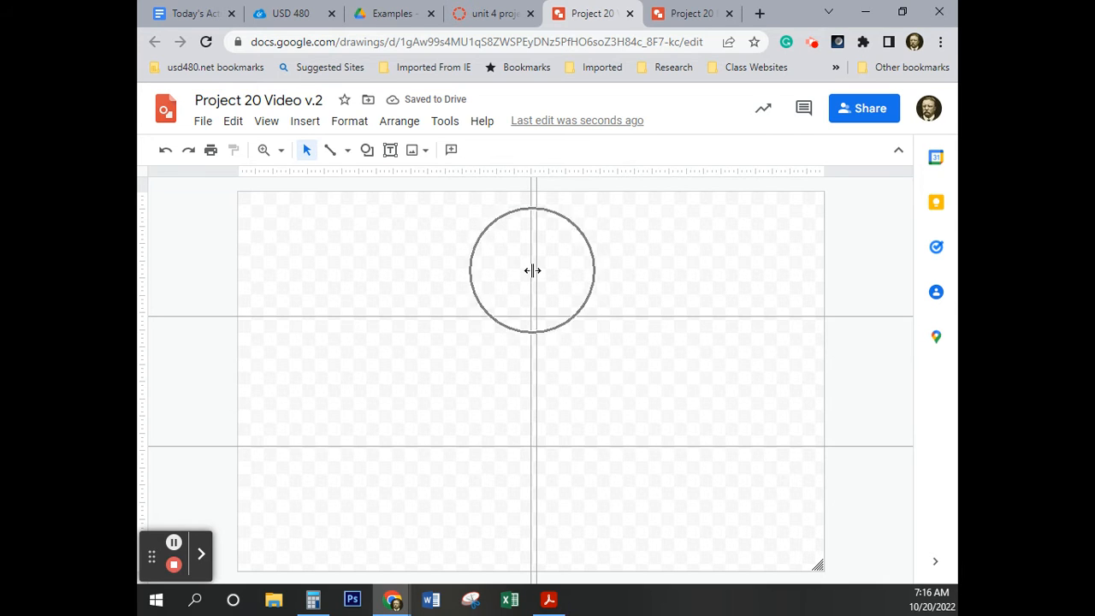
{"action": "left_click", "coordinate": [532, 270]}
{"action": "left_click", "coordinate": [532, 271]}
{"action": "left_click_drag", "start_coordinate": [532, 270], "coordinate": [432, 269]}
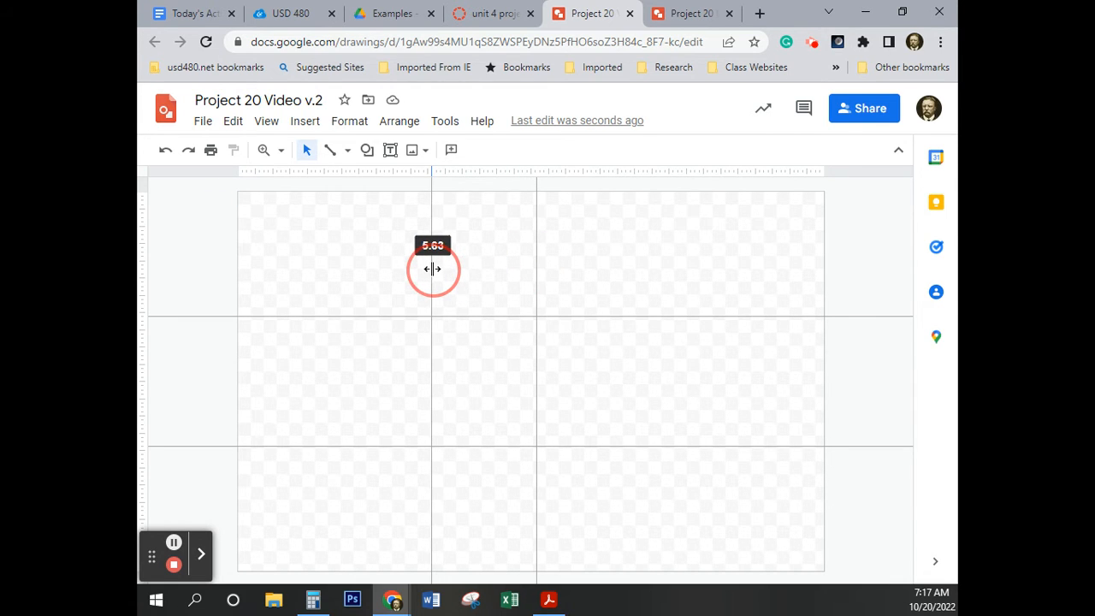
{"action": "left_click_drag", "start_coordinate": [432, 269], "coordinate": [432, 270]}
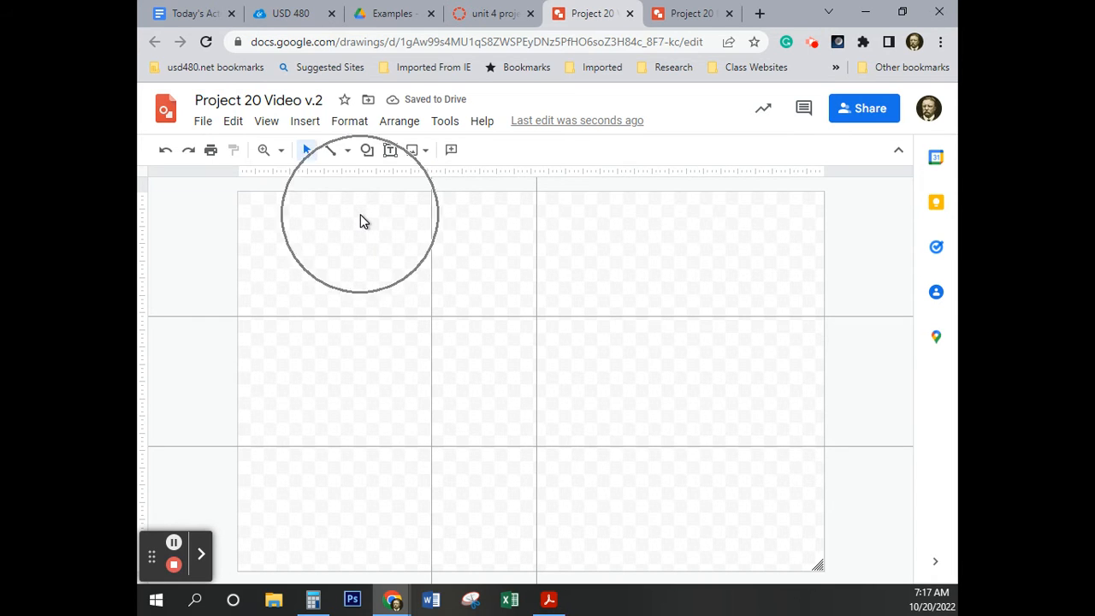
{"action": "left_click_drag", "start_coordinate": [536, 259], "coordinate": [630, 262]}
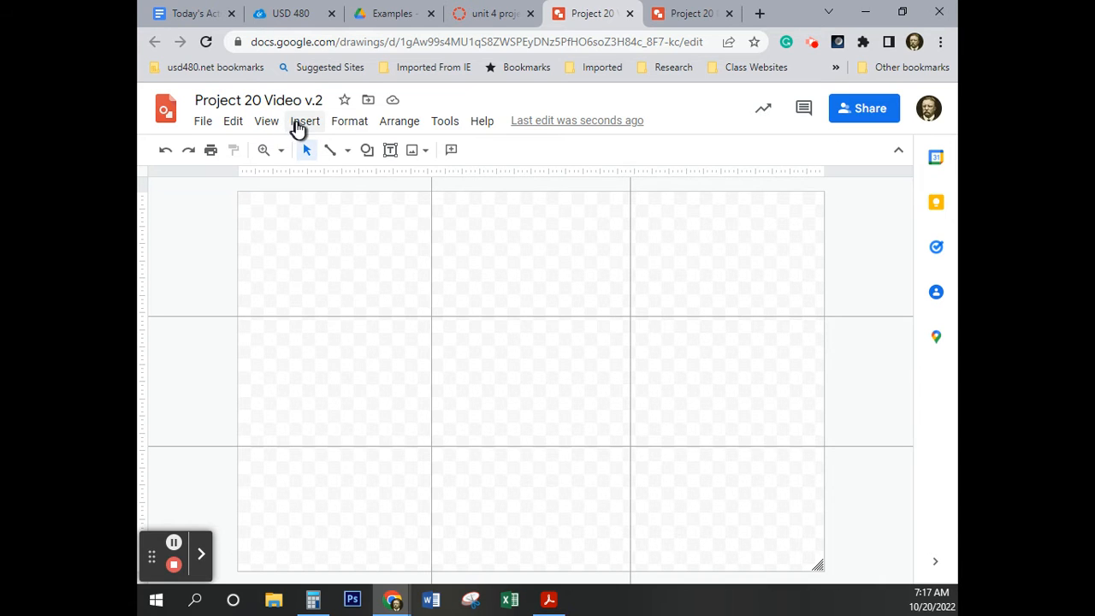
Step: Insert word art reading "How To Prevent" on the first line and "Credit Card Identity Theft" on the second
{"action": "left_click", "coordinate": [298, 127]}
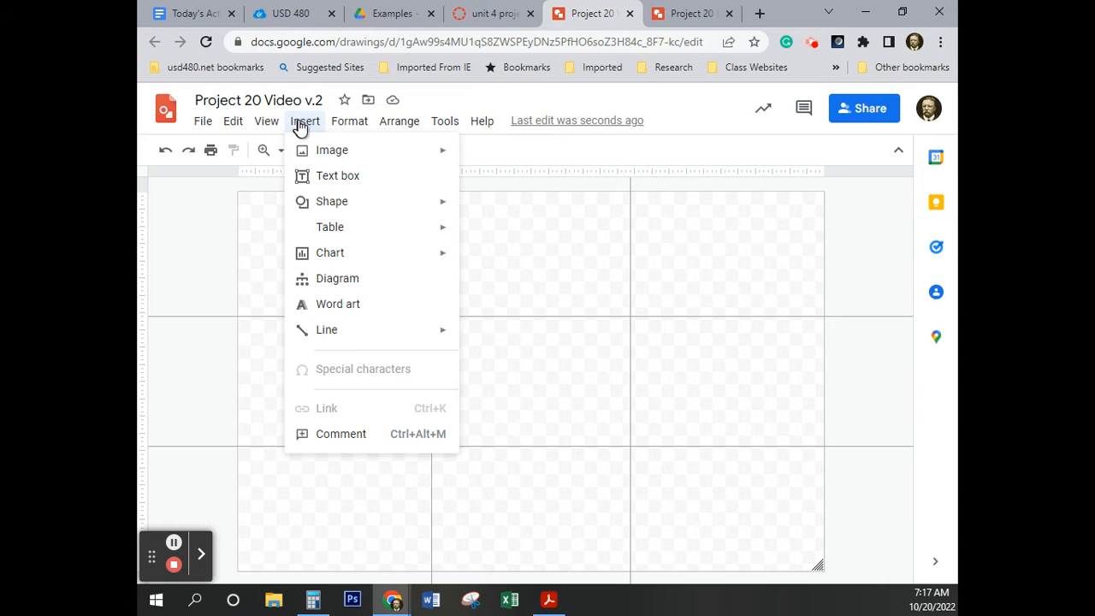
{"action": "left_click", "coordinate": [355, 303]}
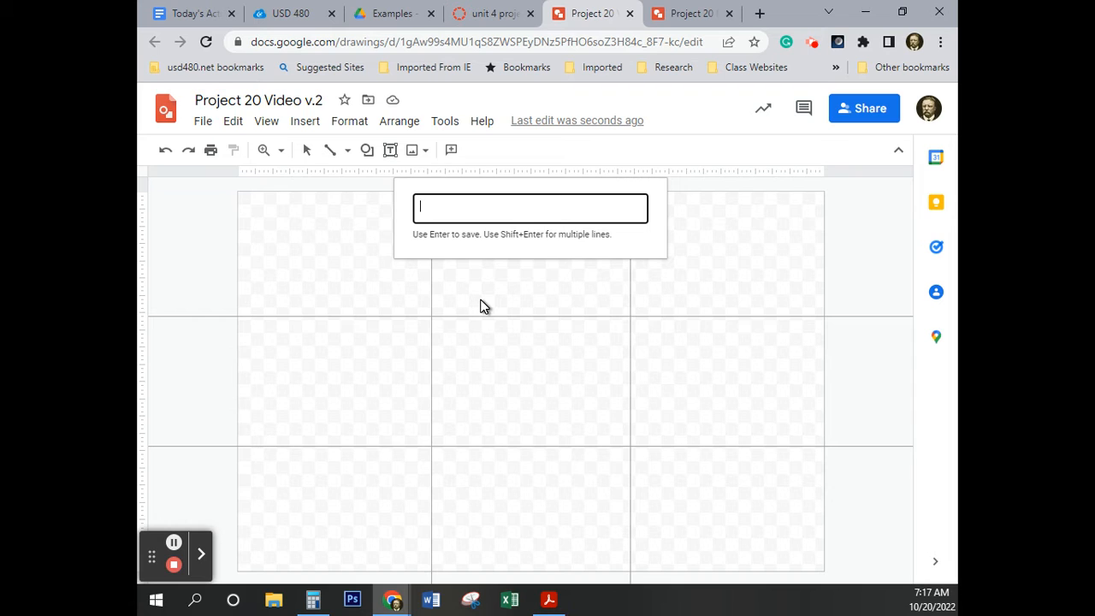
{"action": "type", "text": "How To Prevent"}
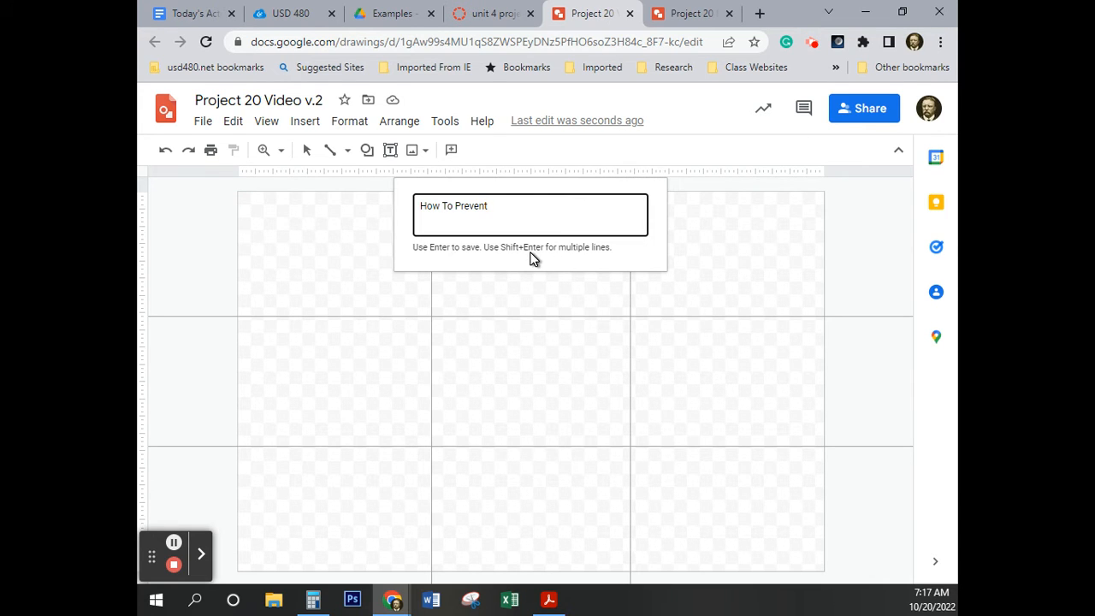
{"action": "key", "text": "shift+Return"}
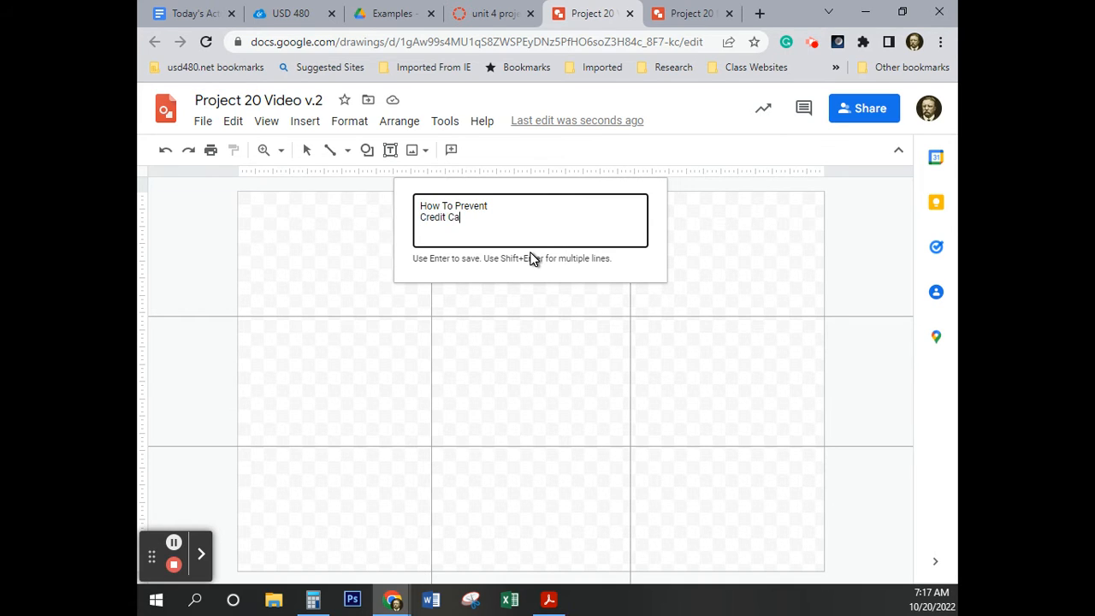
{"action": "type", "text": "Credit Card Identity Theft"}
{"action": "key", "text": "Return"}
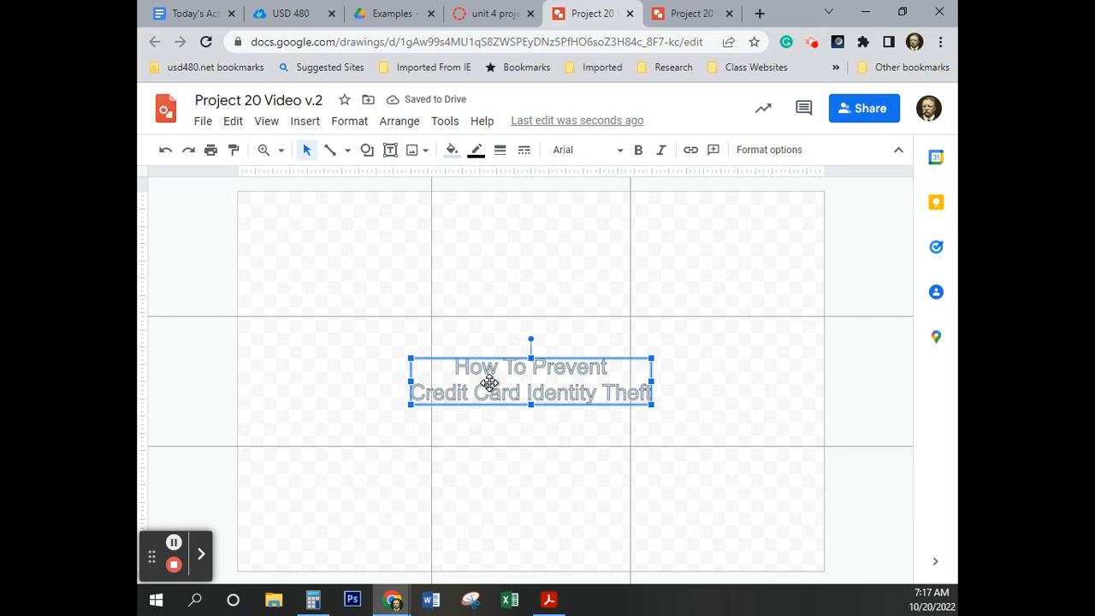
Step: Move the title word art to the page's upper-left corner and nudge it slightly down from the page edge
{"action": "left_click_drag", "start_coordinate": [489, 382], "coordinate": [318, 219]}
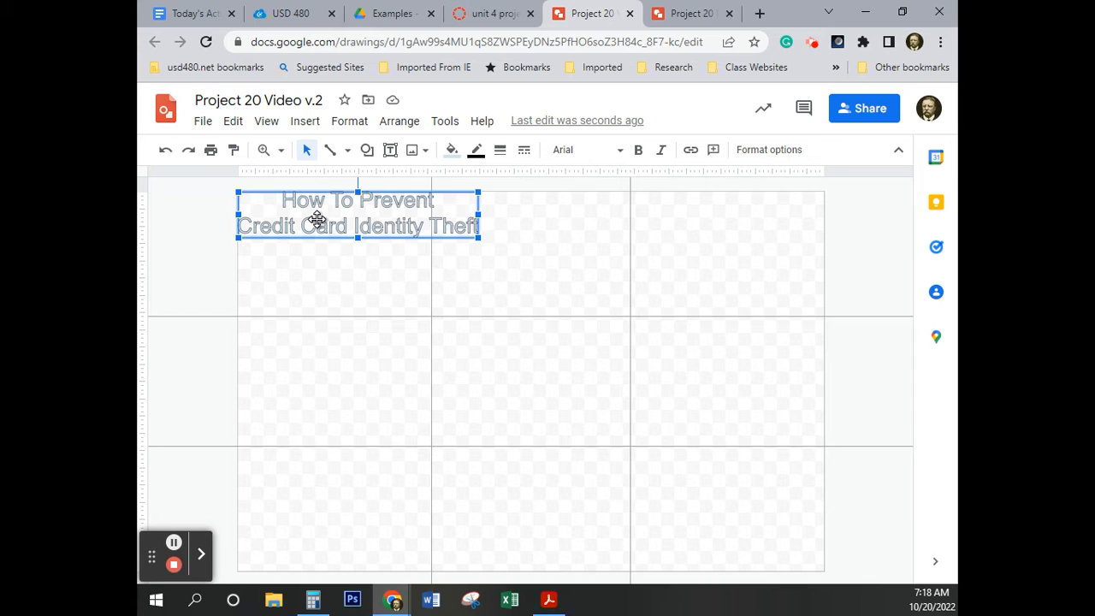
{"action": "left_click", "coordinate": [320, 283]}
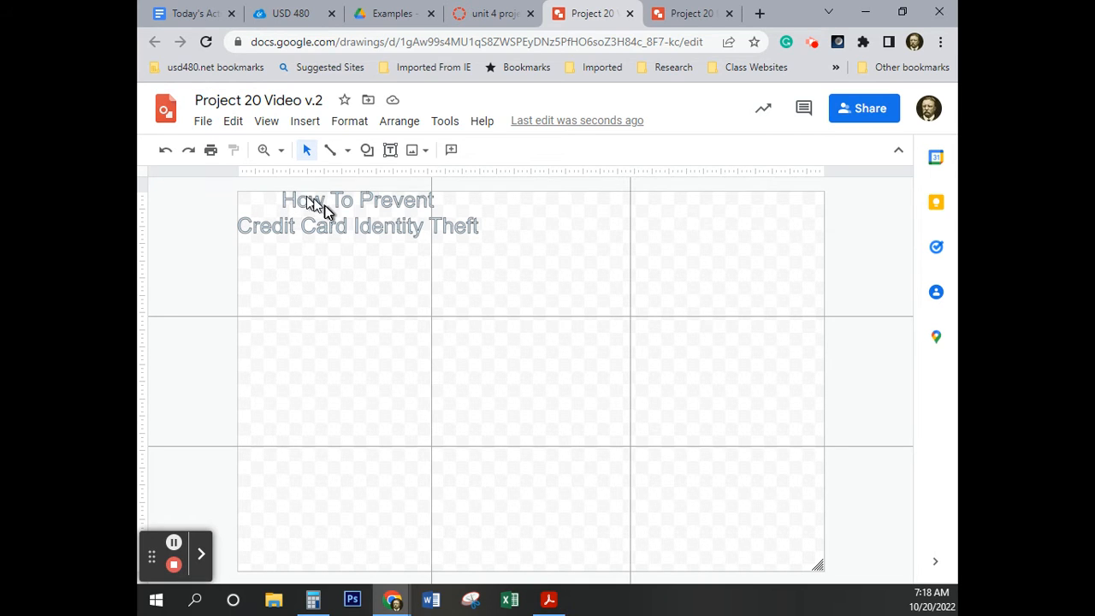
{"action": "left_click", "coordinate": [313, 229]}
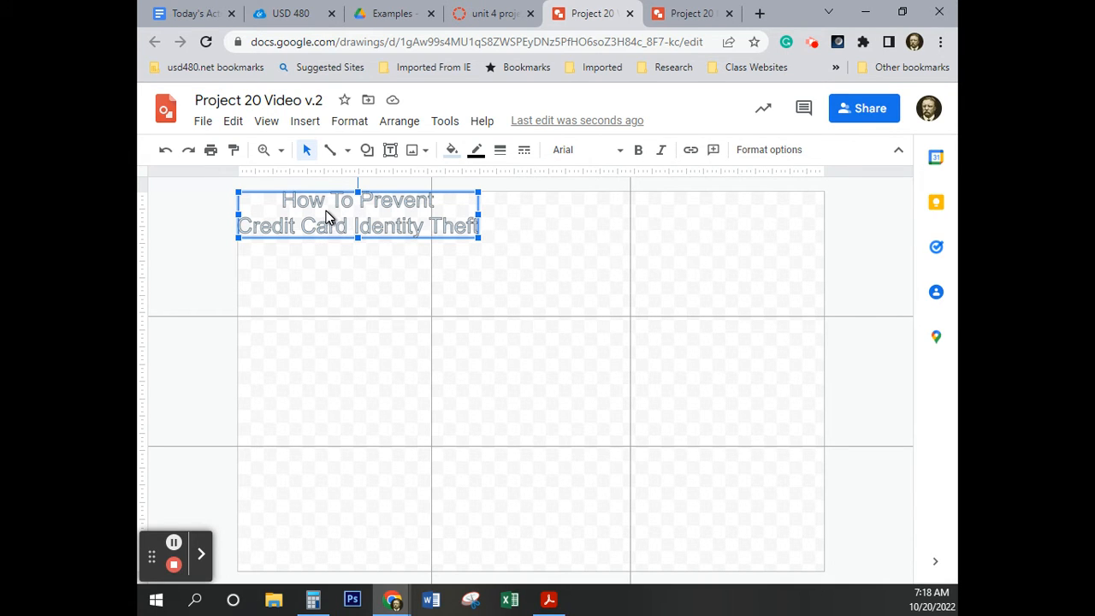
{"action": "key", "text": "Down"}
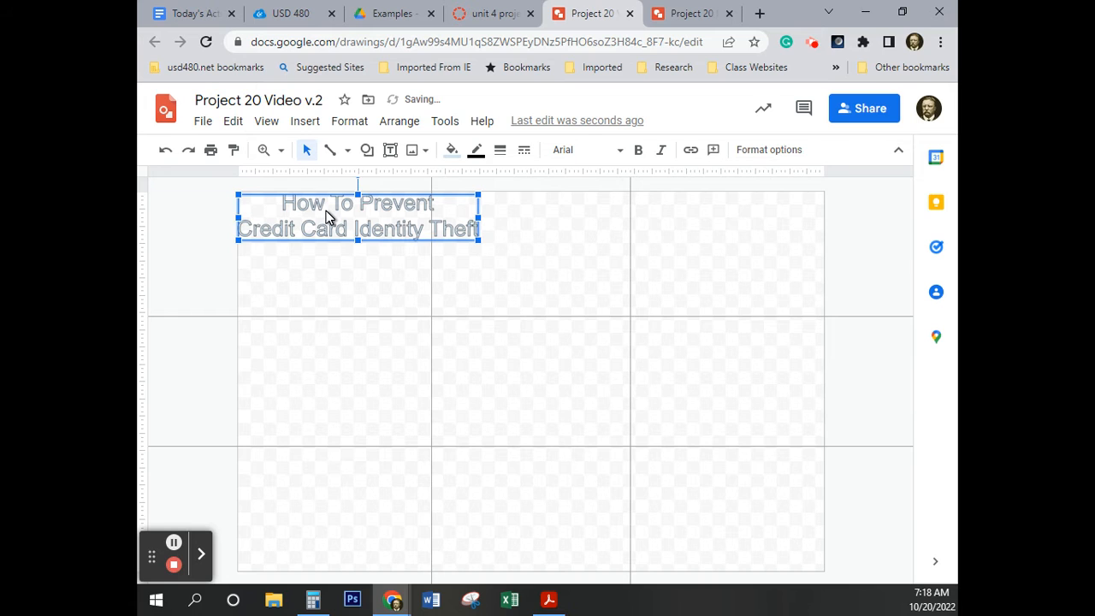
Step: Nudge the title word art slightly in from the page's left edge and enlarge it to span the page width within the top third
{"action": "key", "text": "Right"}
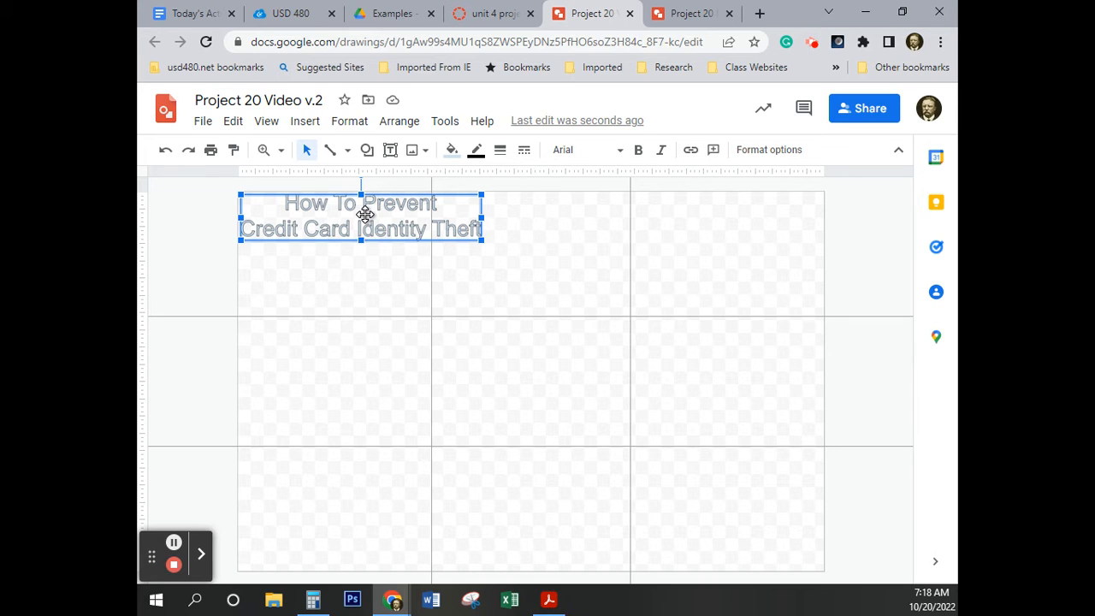
{"action": "mouse_move", "coordinate": [364, 213]}
{"action": "left_mouse_down"}
{"action": "mouse_move", "coordinate": [418, 282]}
{"action": "mouse_move", "coordinate": [419, 267]}
{"action": "mouse_move", "coordinate": [368, 214]}
{"action": "left_mouse_up"}
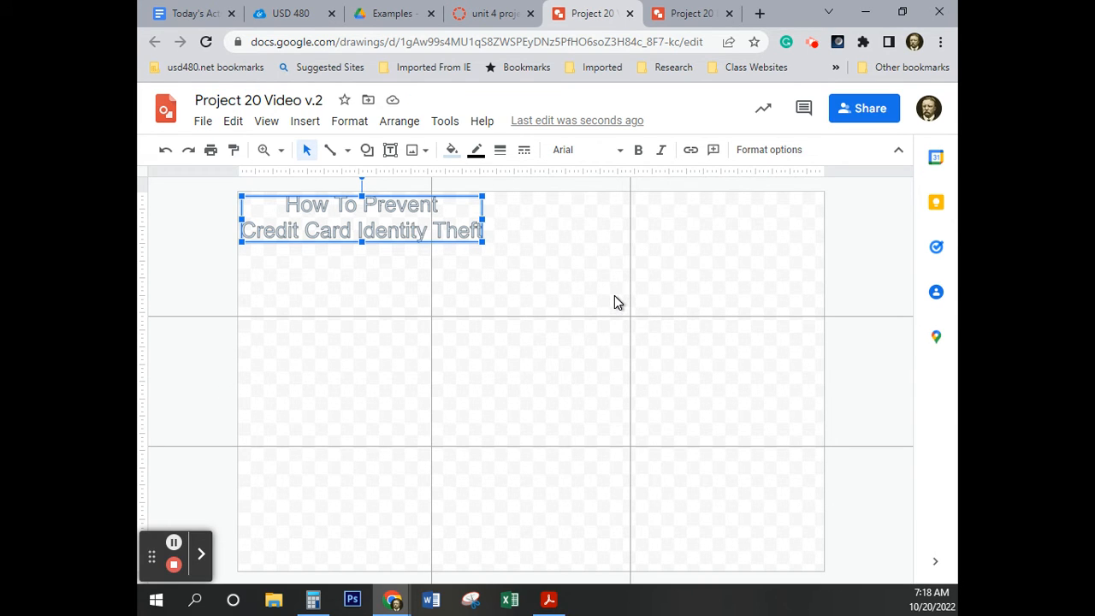
{"action": "left_click", "coordinate": [480, 240]}
{"action": "left_click_drag", "start_coordinate": [480, 241], "coordinate": [819, 312]}
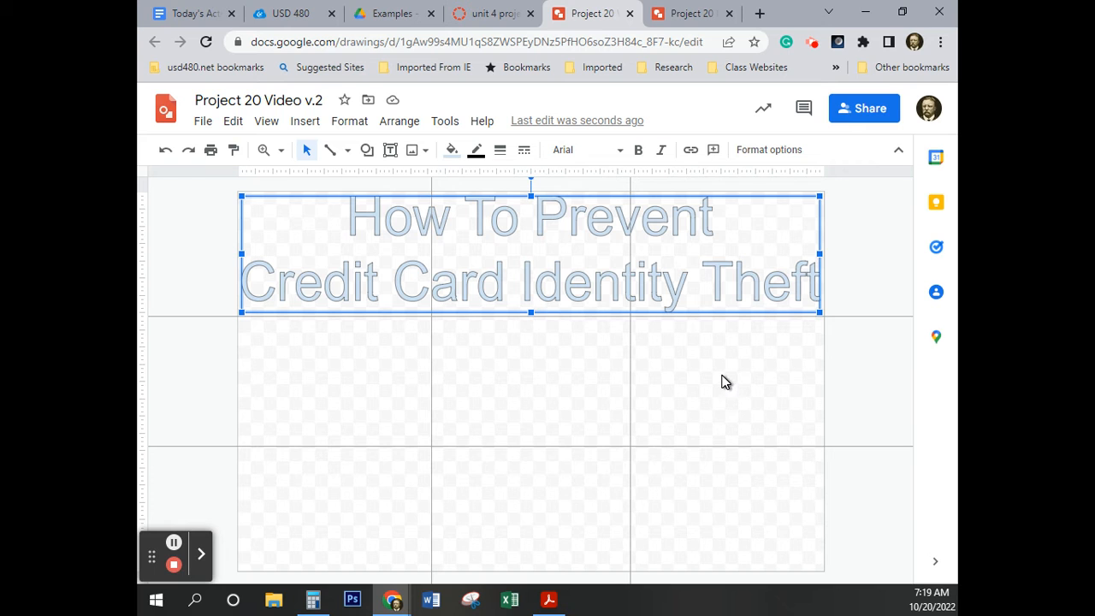
Step: Set the page background to a solid pale orange
{"action": "right_click", "coordinate": [721, 382]}
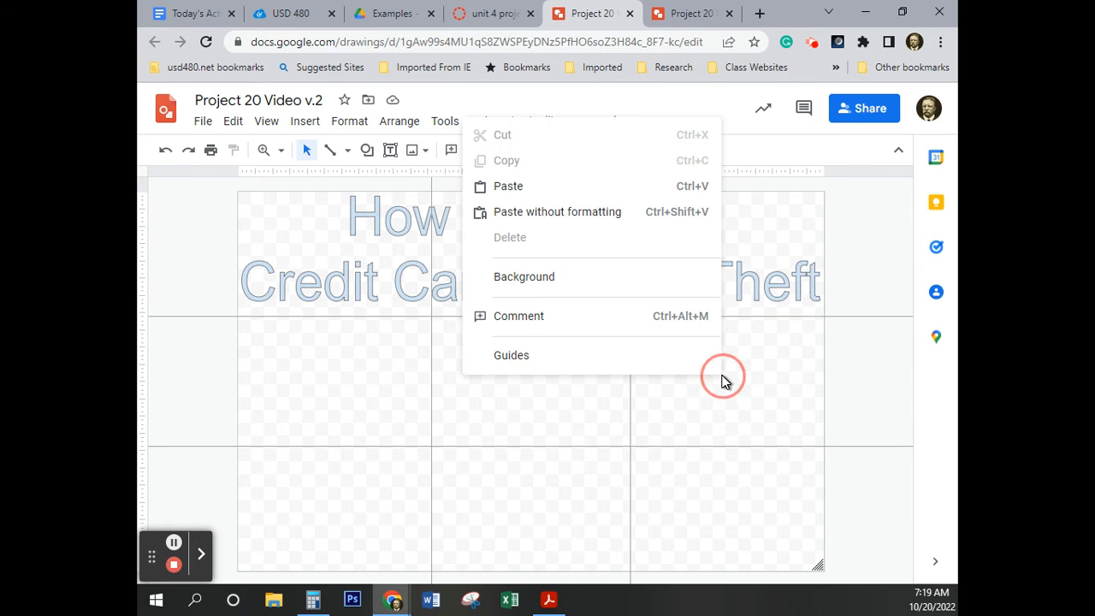
{"action": "right_click", "coordinate": [751, 408]}
{"action": "right_click", "coordinate": [342, 414]}
{"action": "left_click", "coordinate": [513, 524]}
{"action": "right_click", "coordinate": [511, 523]}
{"action": "right_click", "coordinate": [482, 446]}
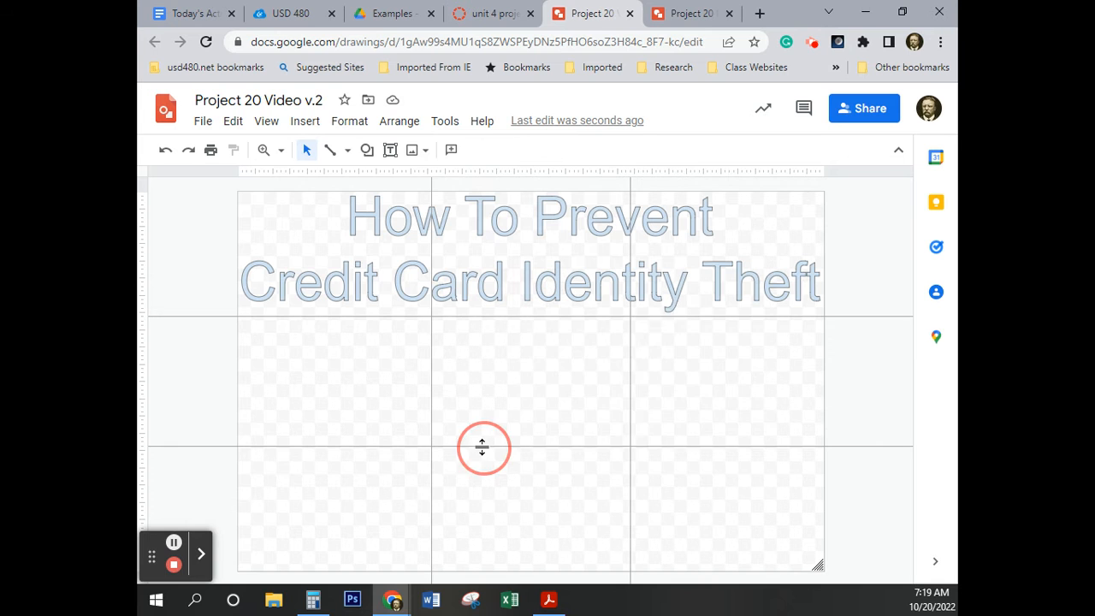
{"action": "left_click", "coordinate": [463, 402]}
{"action": "right_click", "coordinate": [462, 403]}
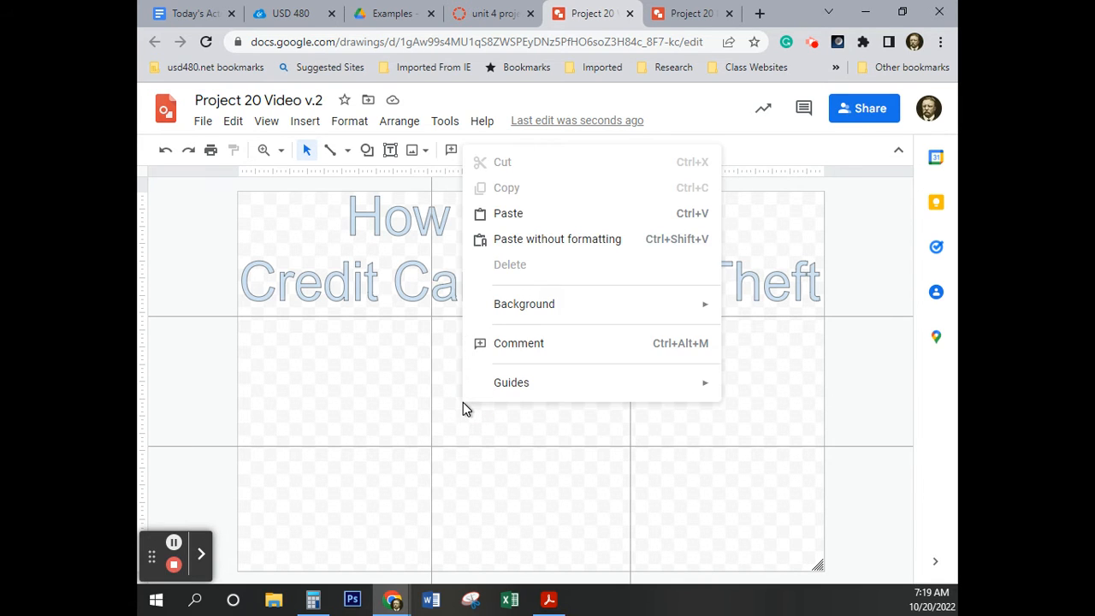
{"action": "right_click", "coordinate": [343, 383]}
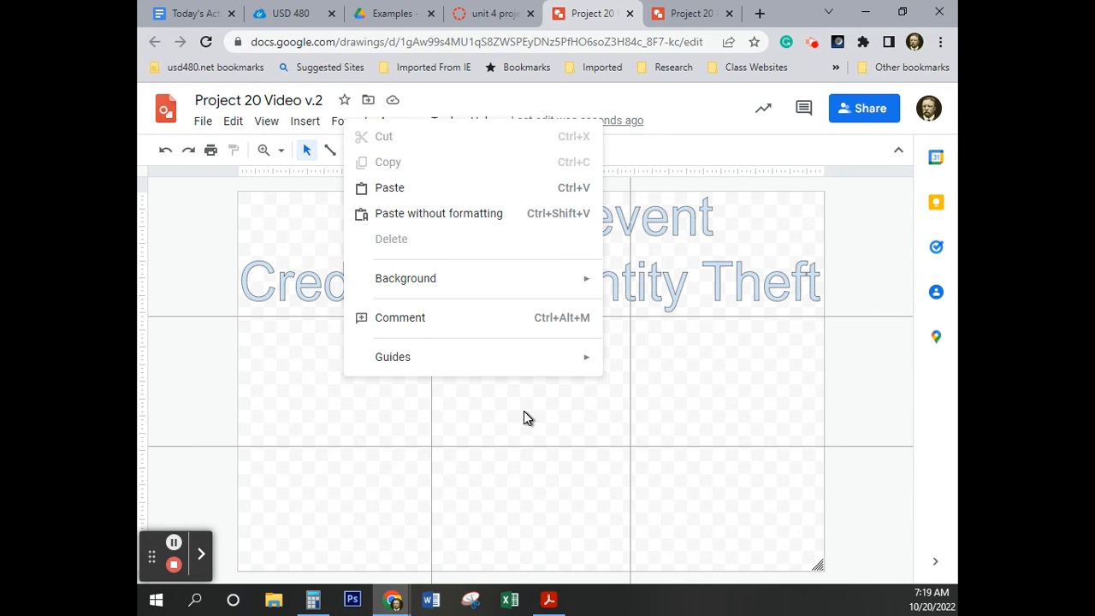
{"action": "mouse_move", "coordinate": [579, 283]}
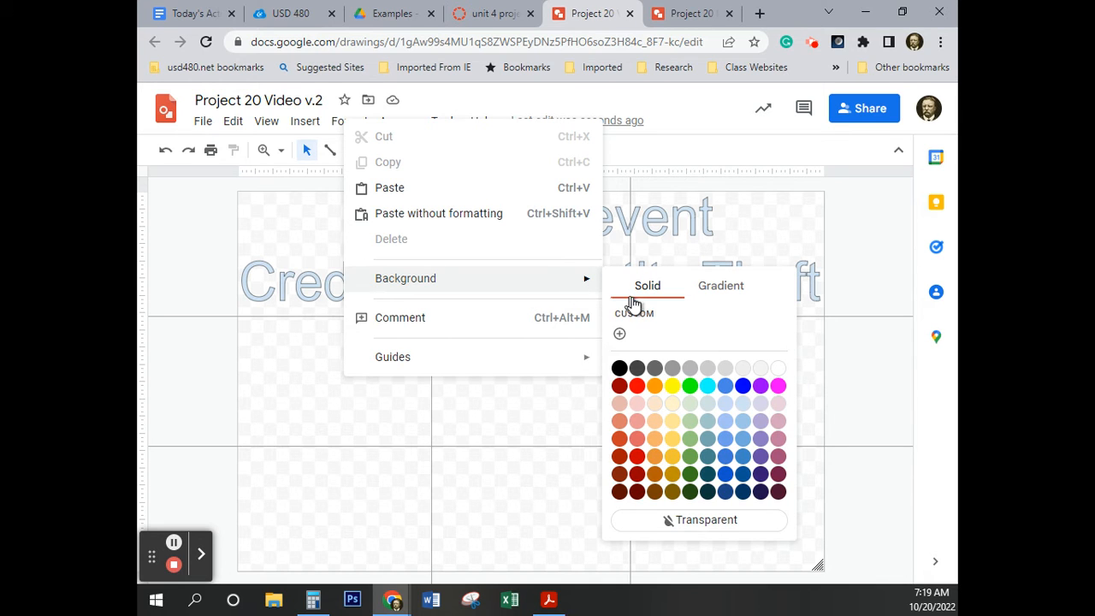
{"action": "left_click", "coordinate": [655, 406]}
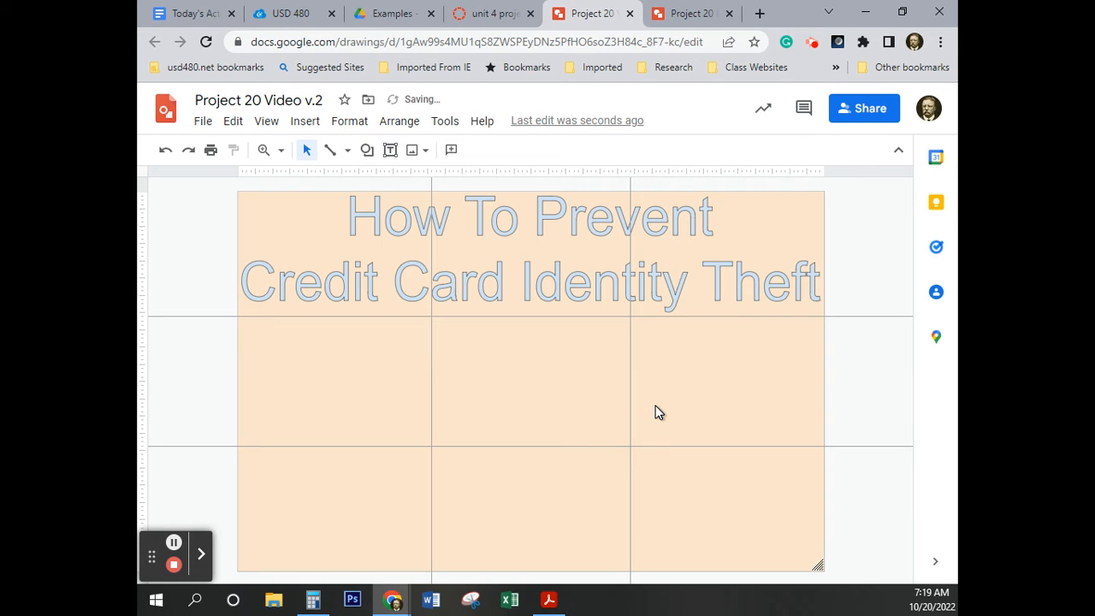
{"action": "left_click", "coordinate": [600, 283]}
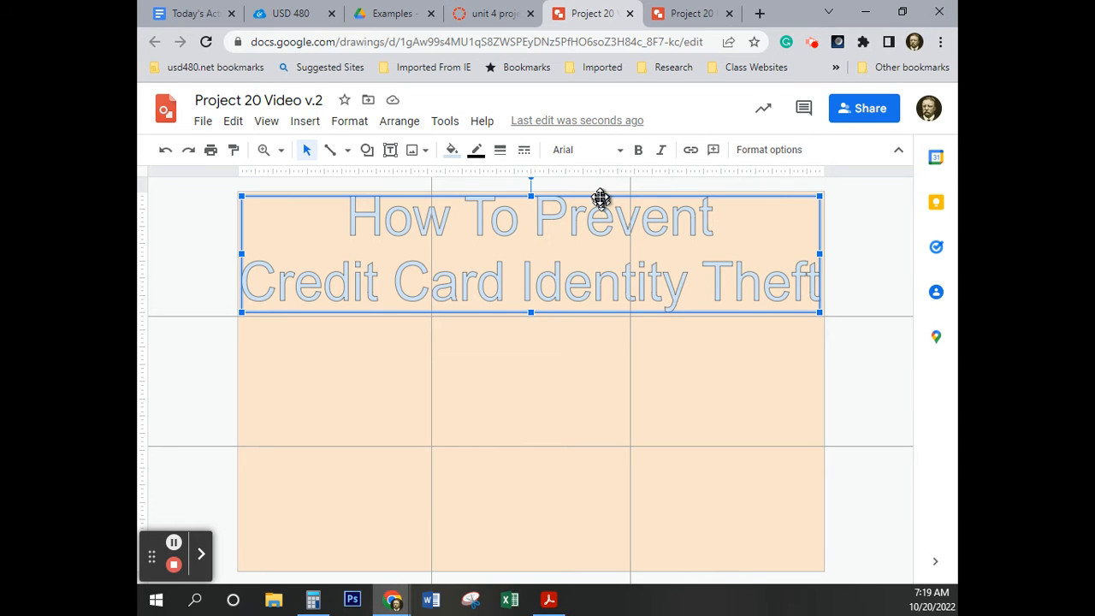
{"action": "right_click", "coordinate": [558, 368]}
{"action": "mouse_move", "coordinate": [644, 278]}
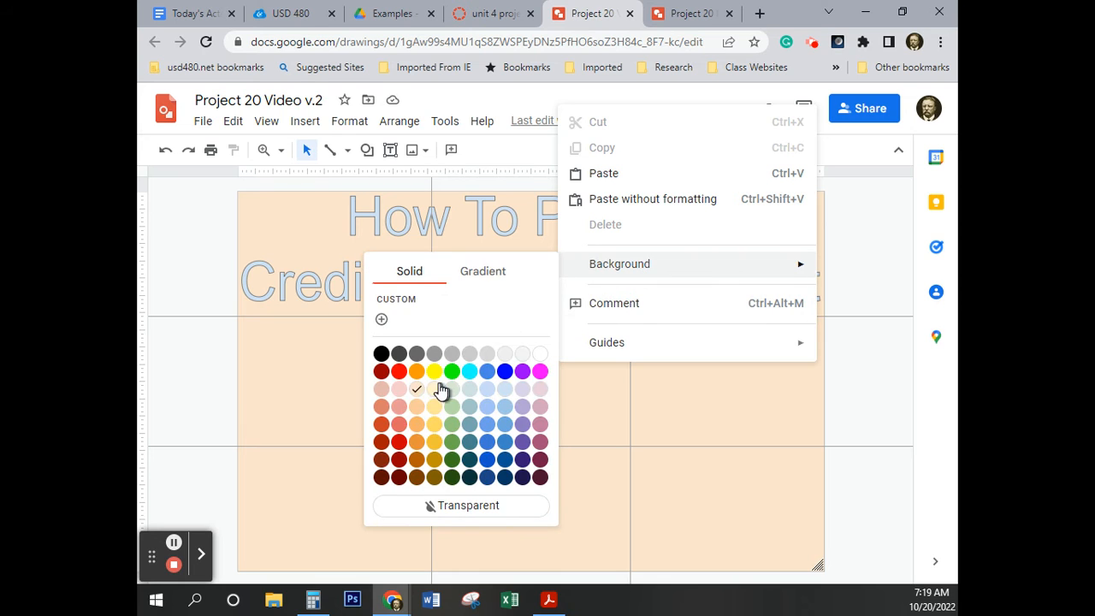
{"action": "left_click", "coordinate": [599, 399]}
Step: Fill the title word art with dark orange 2
{"action": "left_click", "coordinate": [572, 291]}
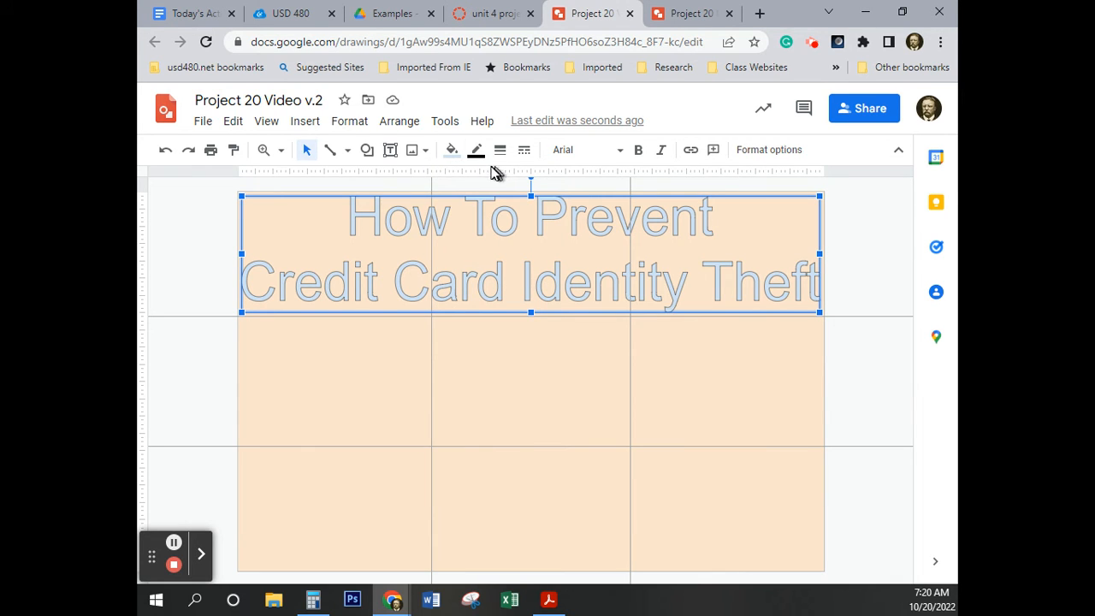
{"action": "left_click", "coordinate": [452, 156]}
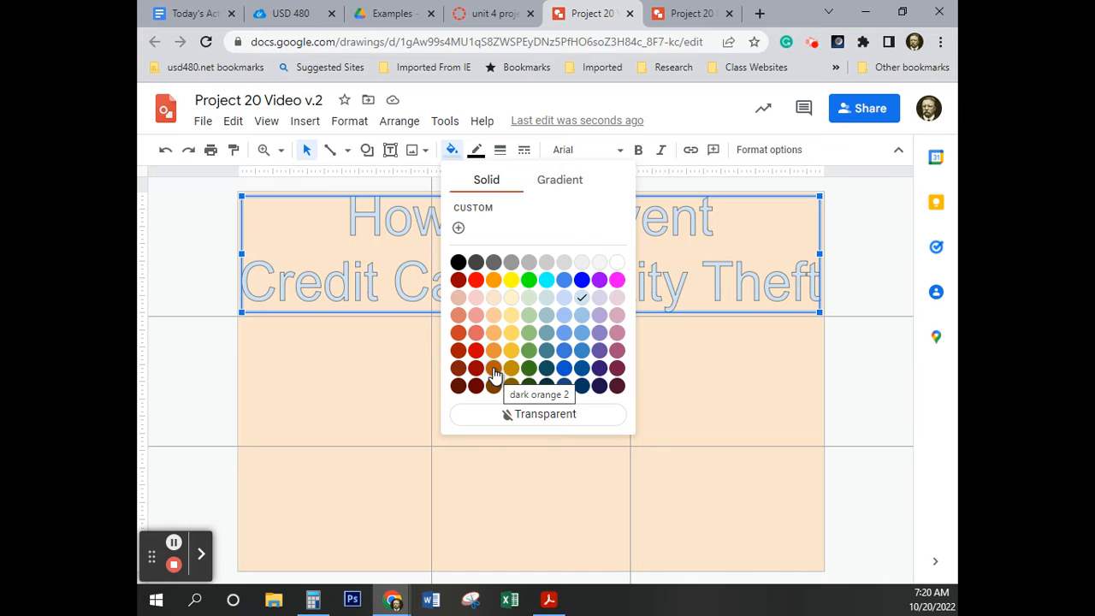
{"action": "left_click", "coordinate": [495, 369]}
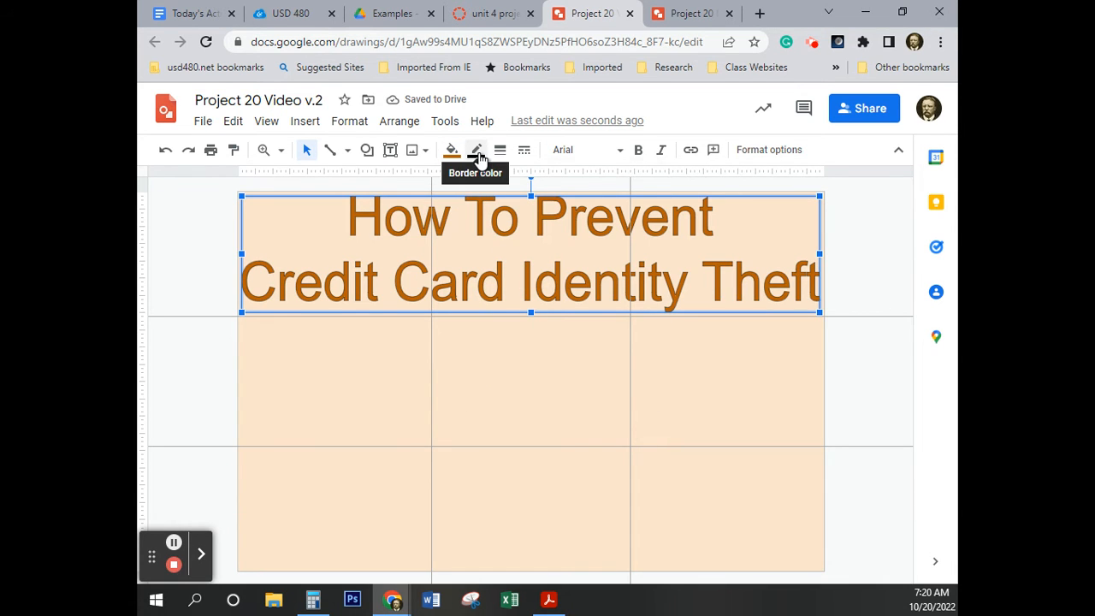
Step: Set the title word art's border color to dark orange 3
{"action": "left_click", "coordinate": [478, 154]}
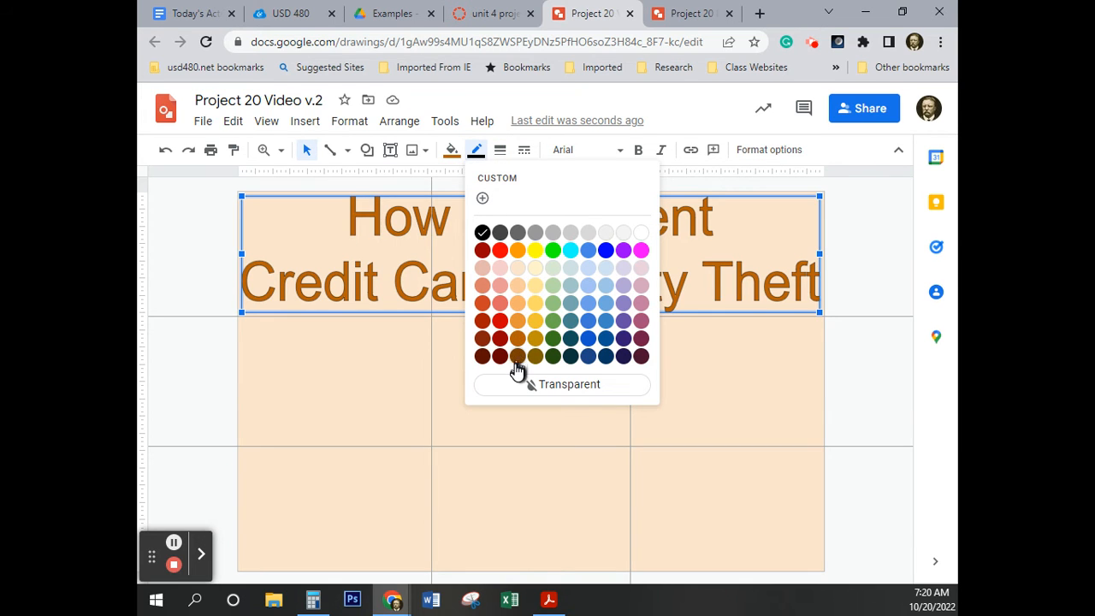
{"action": "left_click", "coordinate": [519, 360]}
{"action": "left_click", "coordinate": [476, 154]}
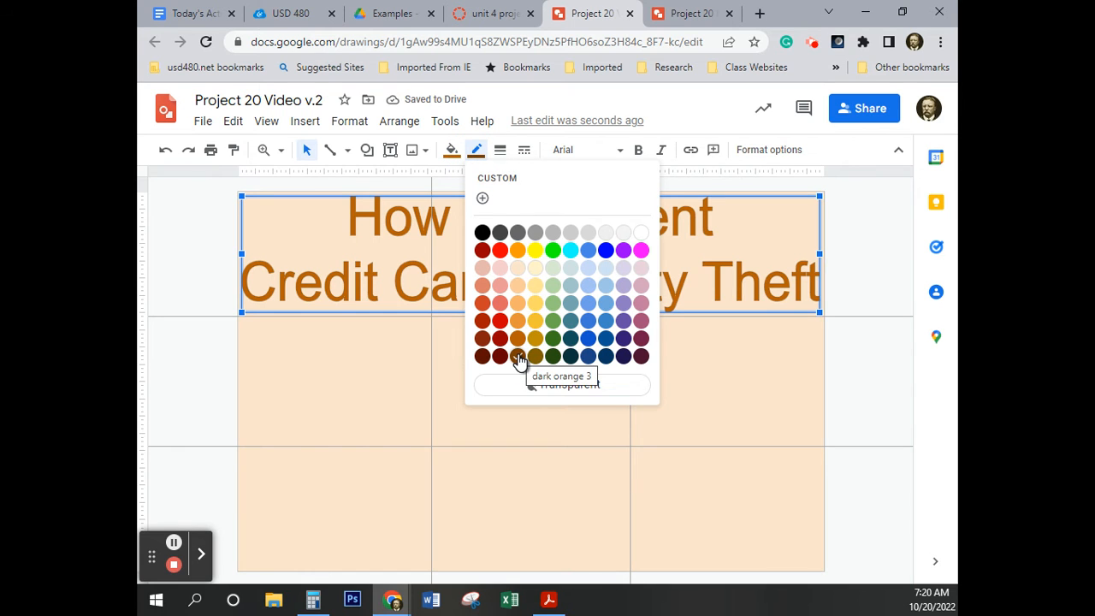
{"action": "key", "text": "ctrl"}
{"action": "key", "text": "ctrl"}
{"action": "key", "text": "ctrl"}
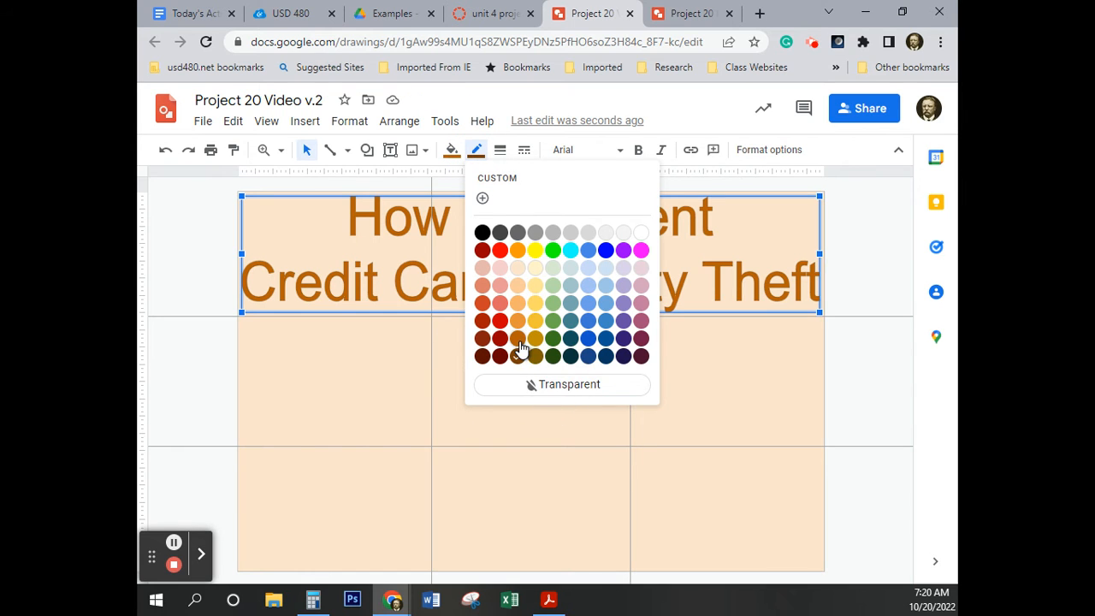
{"action": "left_click", "coordinate": [520, 356]}
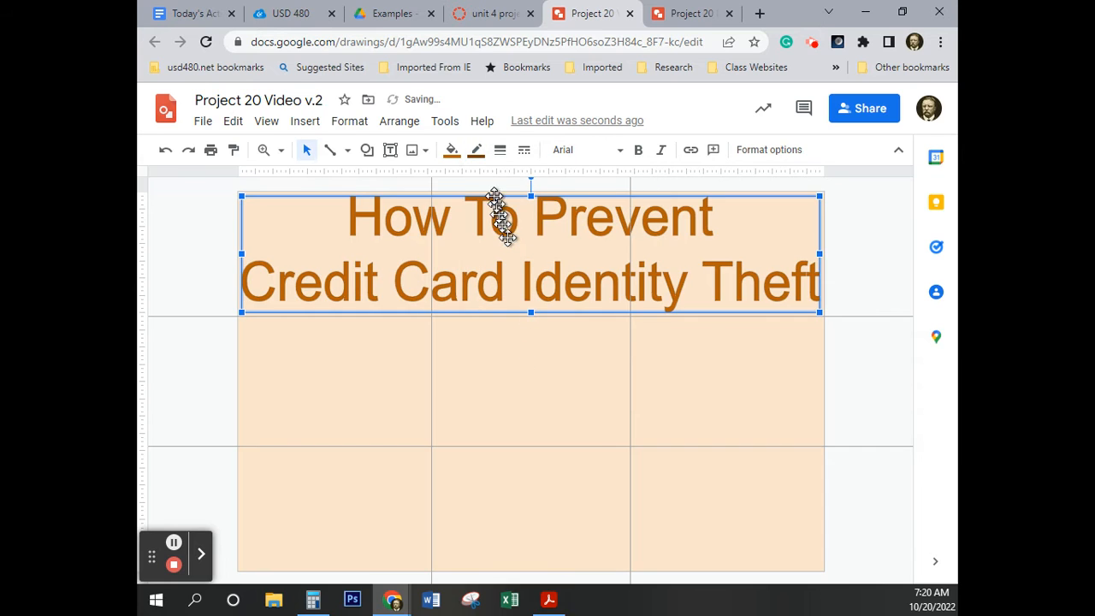
Step: Set the title word art's border weight to 3px and deselect it
{"action": "left_click", "coordinate": [500, 149]}
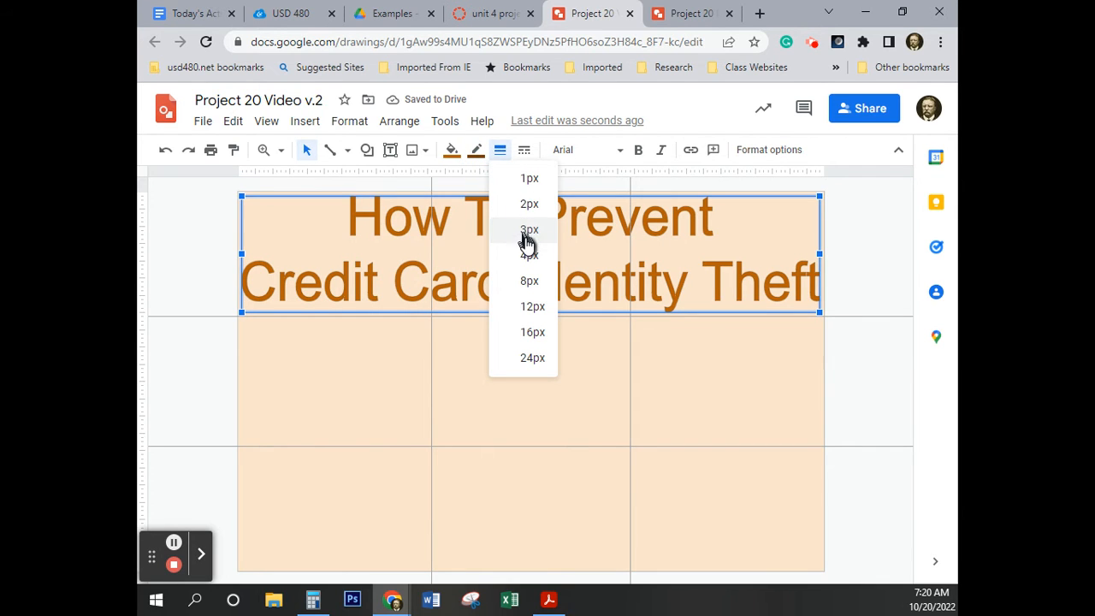
{"action": "key", "text": "ctrl"}
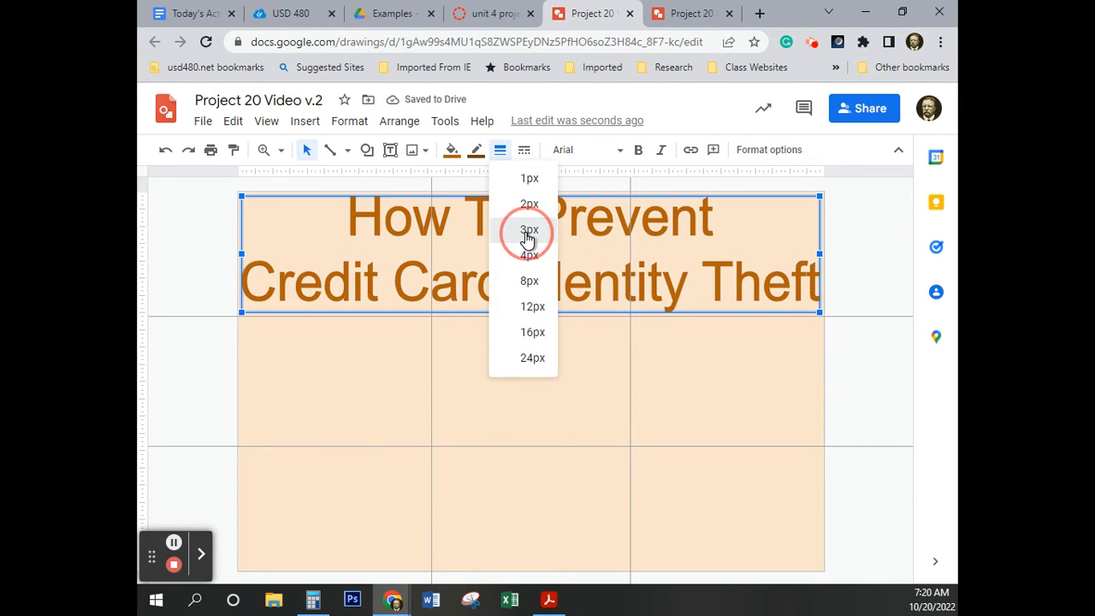
{"action": "left_click", "coordinate": [528, 231]}
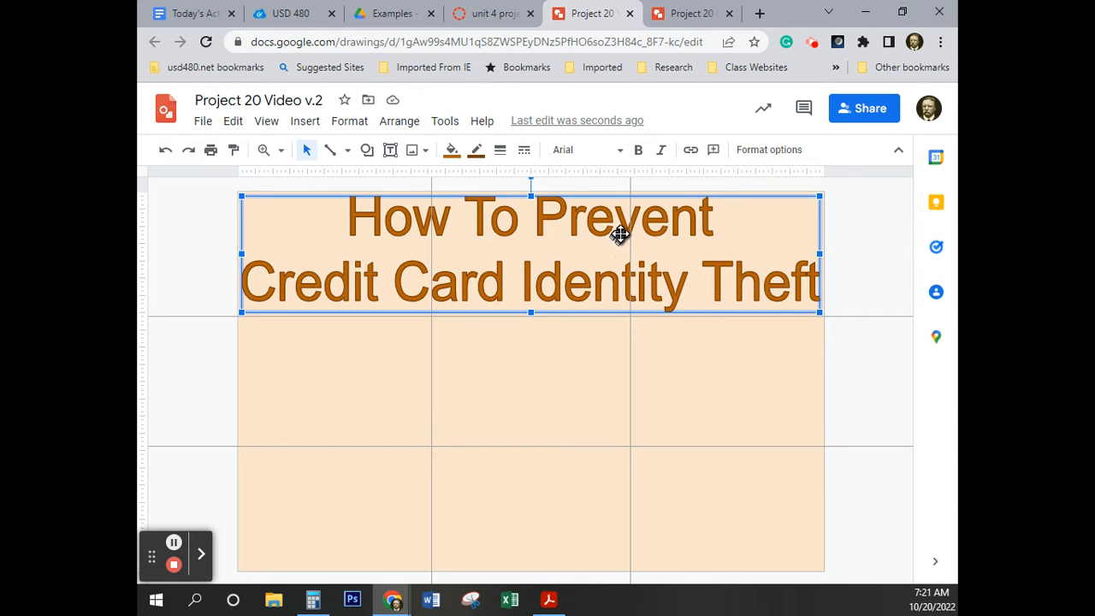
{"action": "left_click", "coordinate": [701, 265]}
{"action": "left_click", "coordinate": [582, 406]}
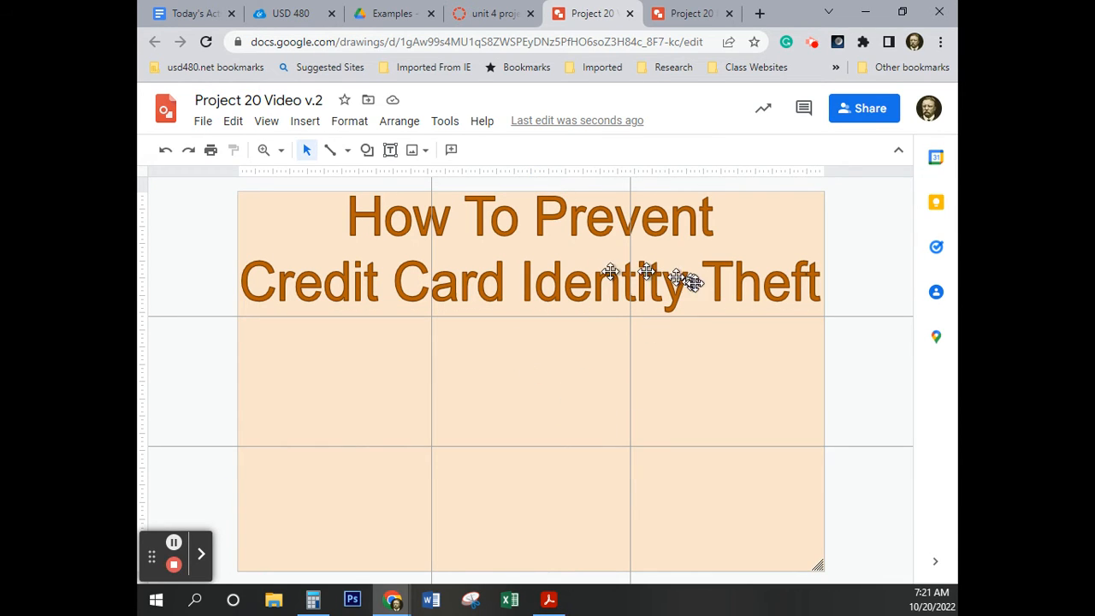
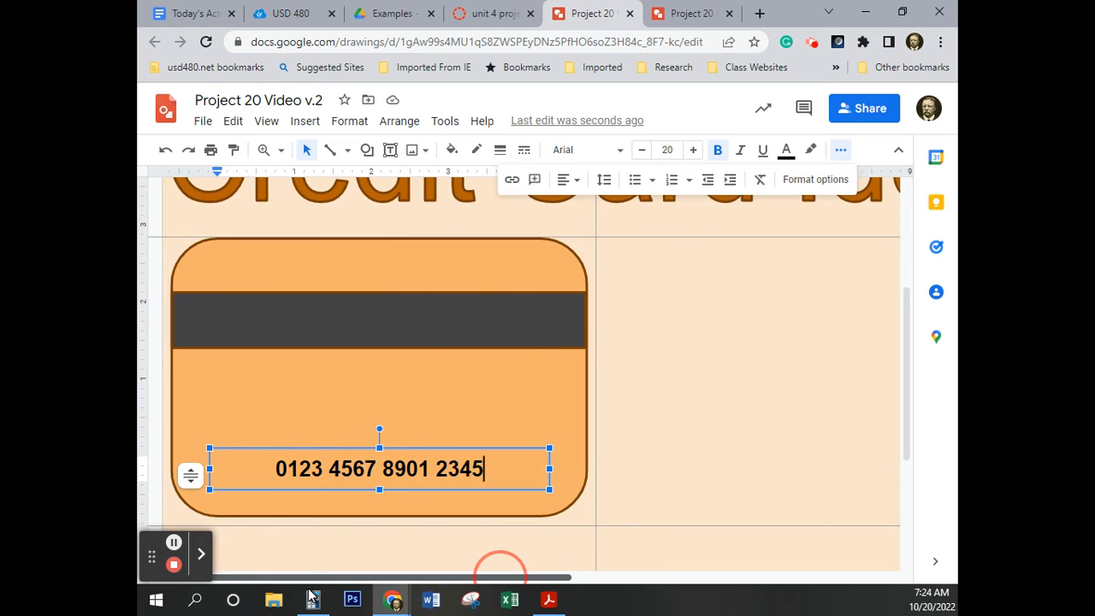
Step: Move the card number text box down so the number sits just above the credit card's bottom edge
{"action": "left_click", "coordinate": [680, 459]}
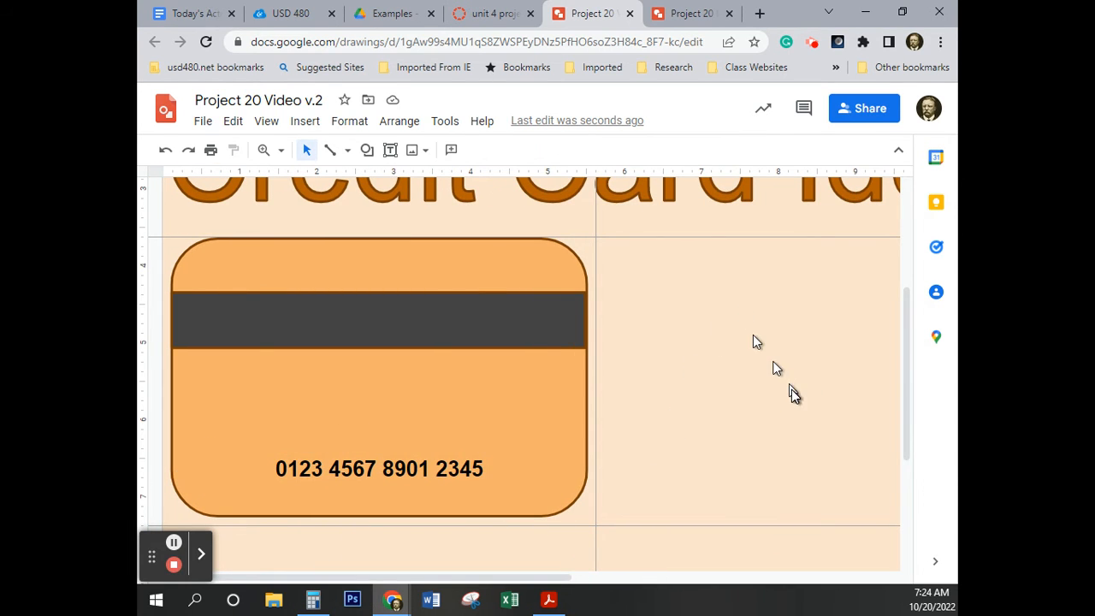
{"action": "left_click", "coordinate": [522, 471]}
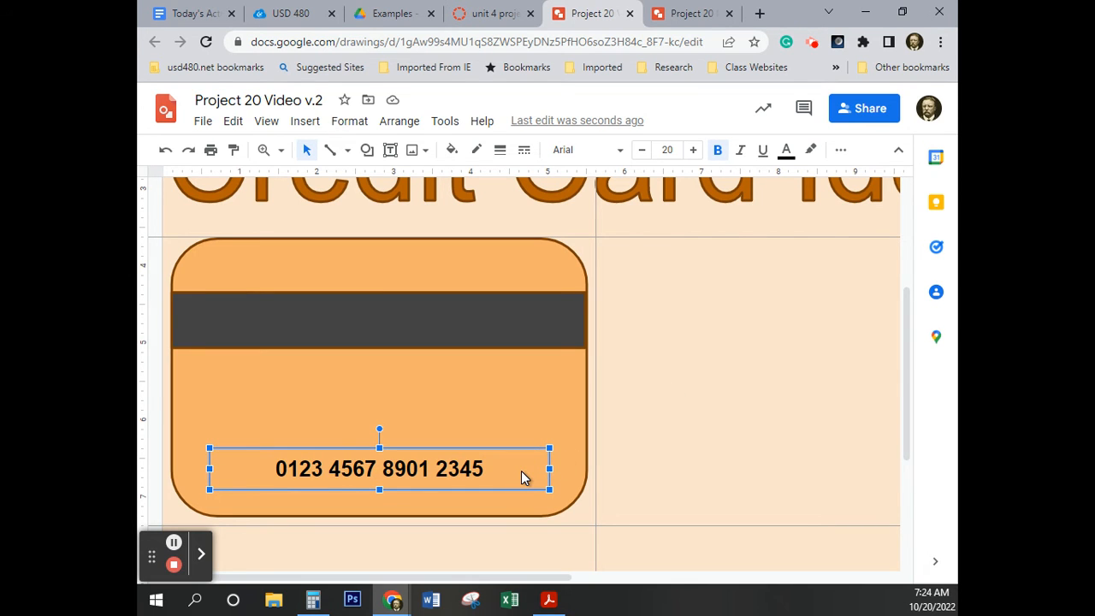
{"action": "key", "text": "Down"}
{"action": "key", "text": "Down"}
{"action": "key", "text": "Down"}
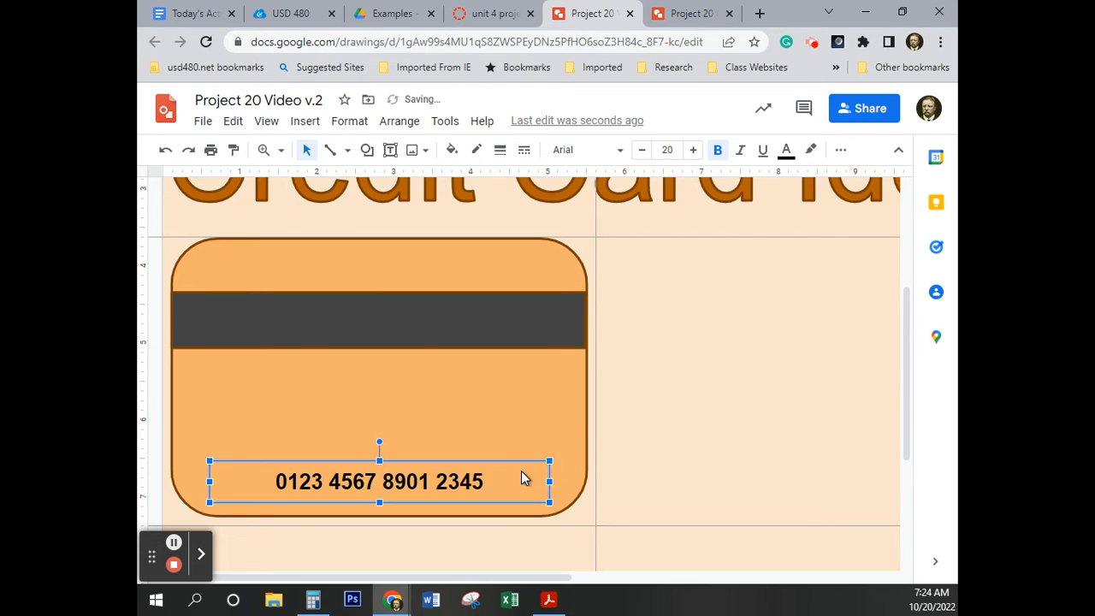
{"action": "key", "text": "Down"}
{"action": "key", "text": "Down"}
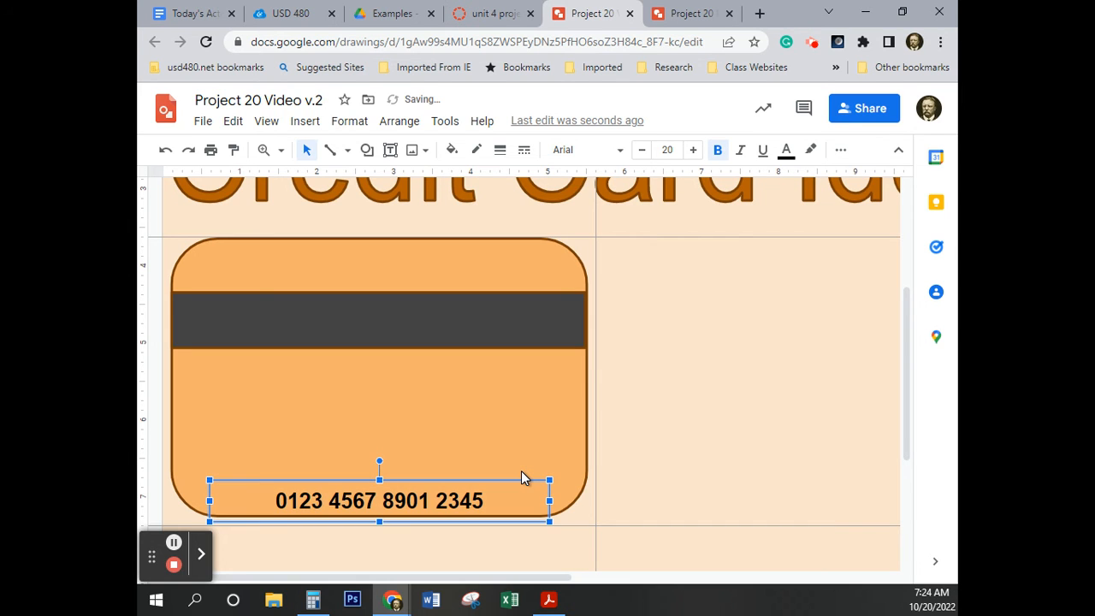
{"action": "key", "text": "Down"}
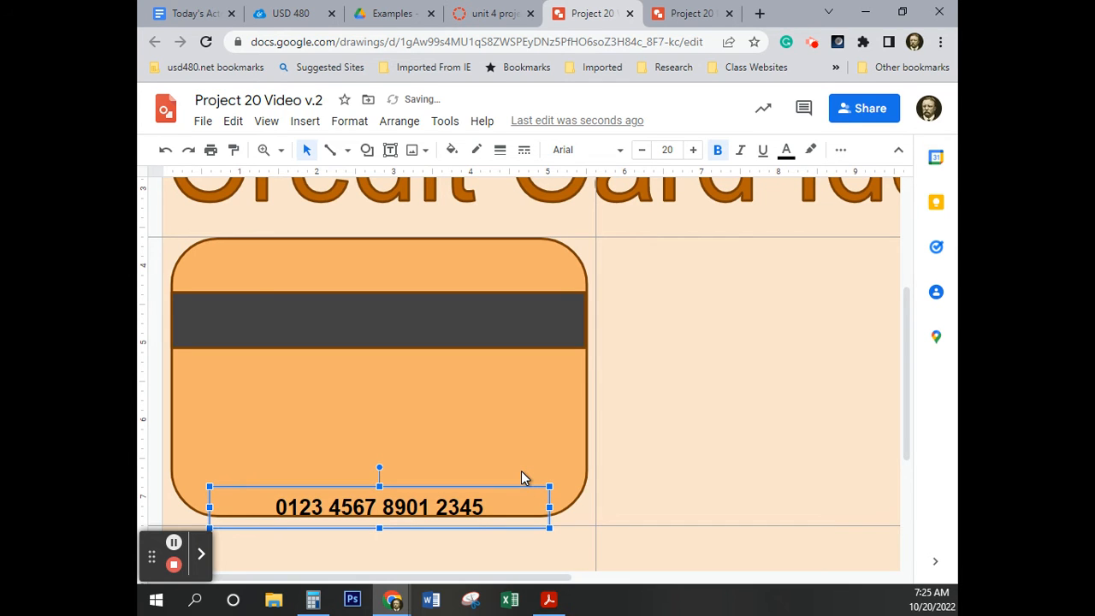
{"action": "key", "text": "Up"}
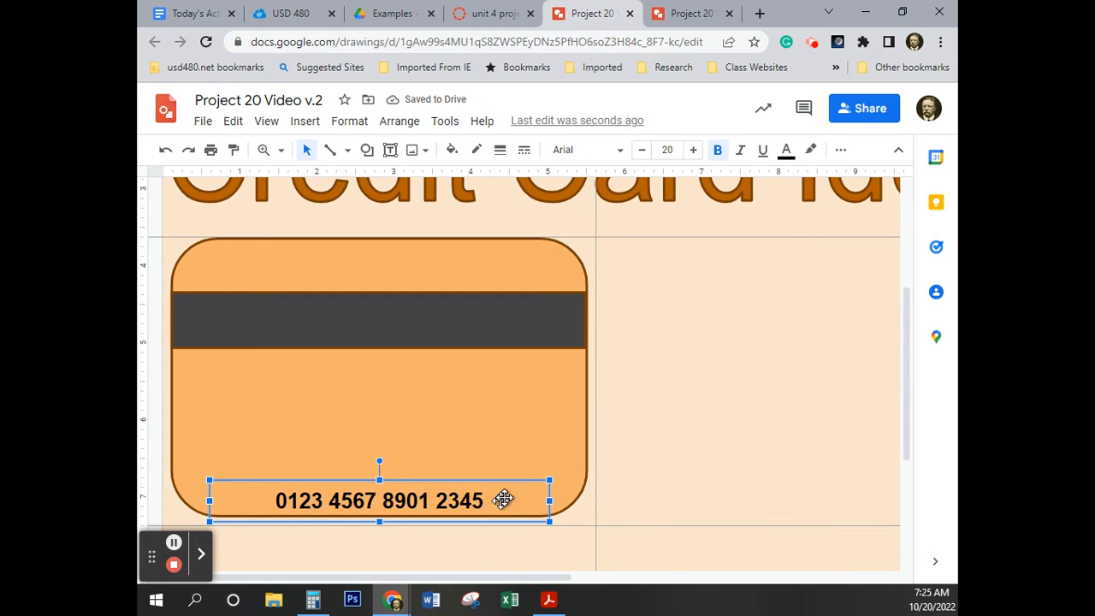
{"action": "mouse_move", "coordinate": [504, 495]}
{"action": "left_mouse_down"}
{"action": "mouse_move", "coordinate": [508, 411]}
{"action": "mouse_move", "coordinate": [491, 428]}
{"action": "mouse_move", "coordinate": [509, 422]}
{"action": "mouse_move", "coordinate": [510, 497]}
{"action": "left_mouse_up"}
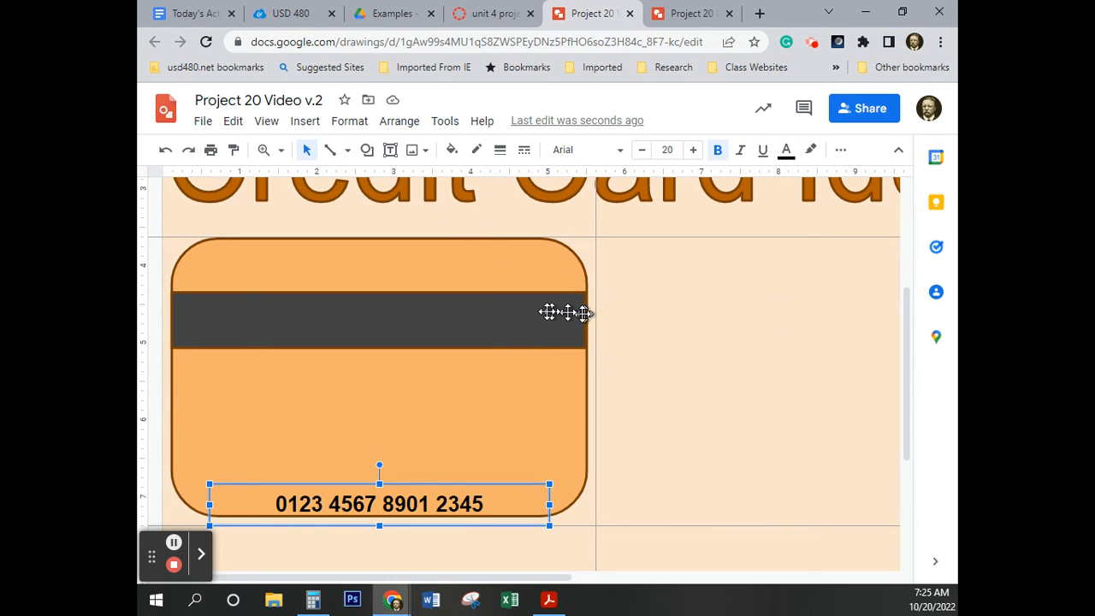
{"action": "left_click", "coordinate": [565, 313]}
{"action": "left_click_drag", "start_coordinate": [585, 319], "coordinate": [589, 318]}
{"action": "left_click", "coordinate": [570, 385]}
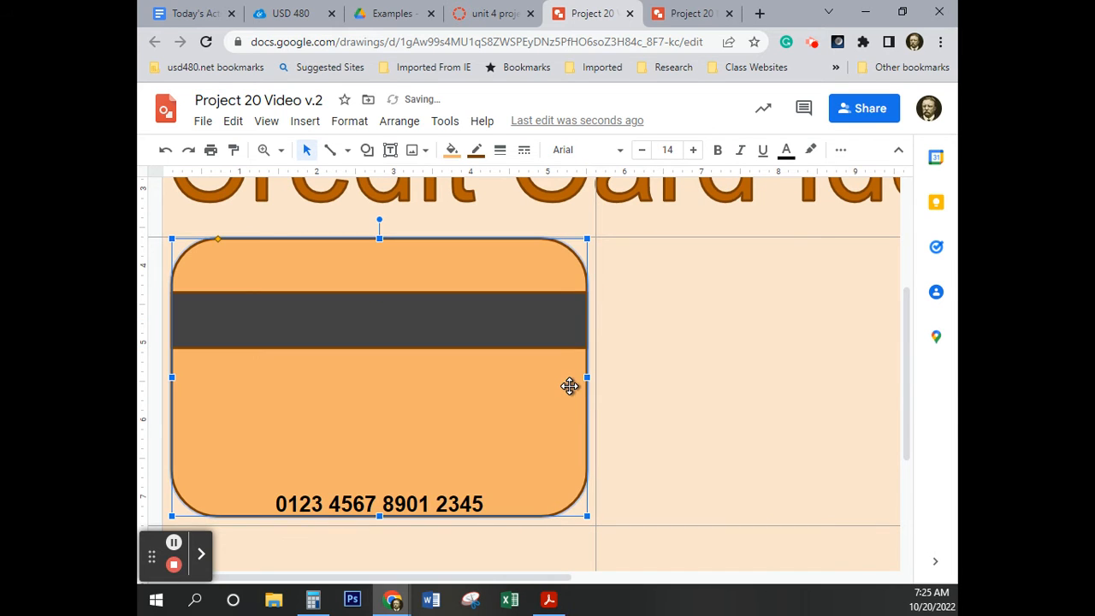
{"action": "left_click", "coordinate": [648, 383]}
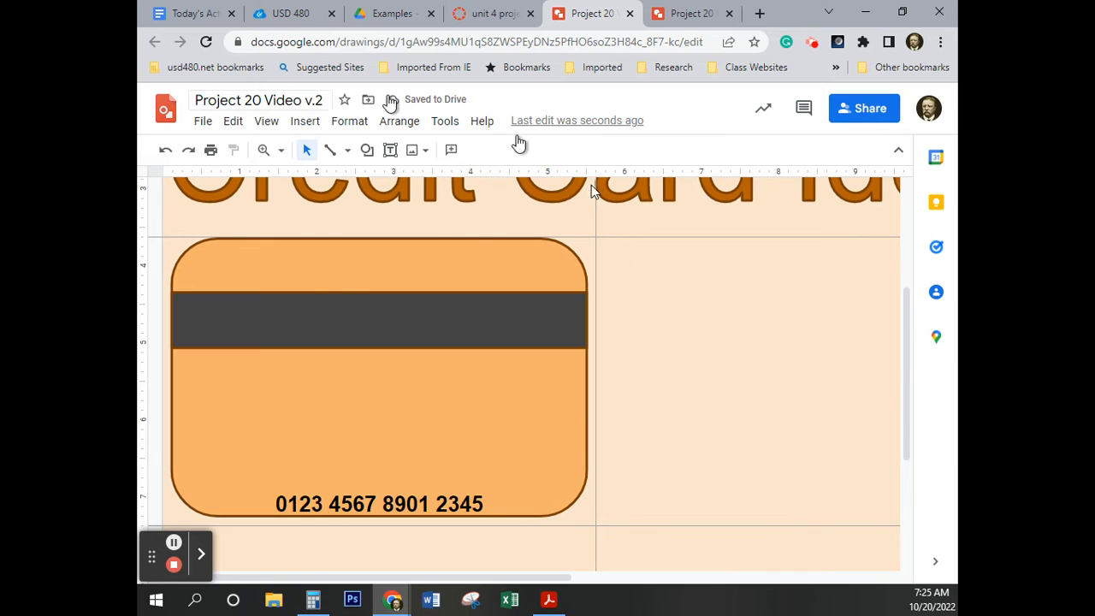
Step: Add a text box above the dark stripe on the credit card reading "Guard Your Information"
{"action": "left_click", "coordinate": [390, 152]}
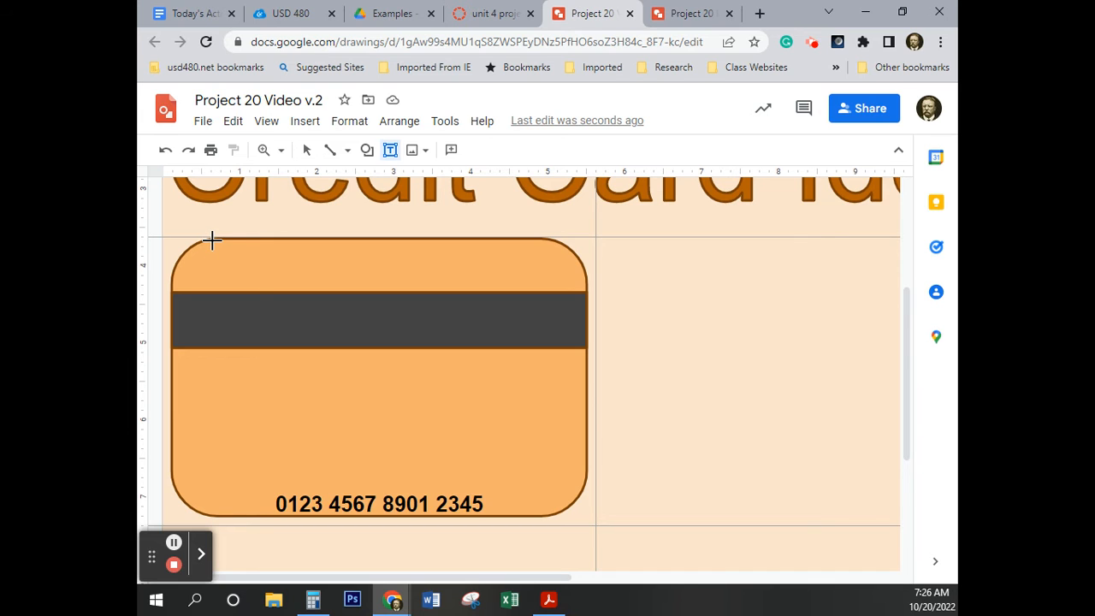
{"action": "left_click_drag", "start_coordinate": [212, 241], "coordinate": [545, 290]}
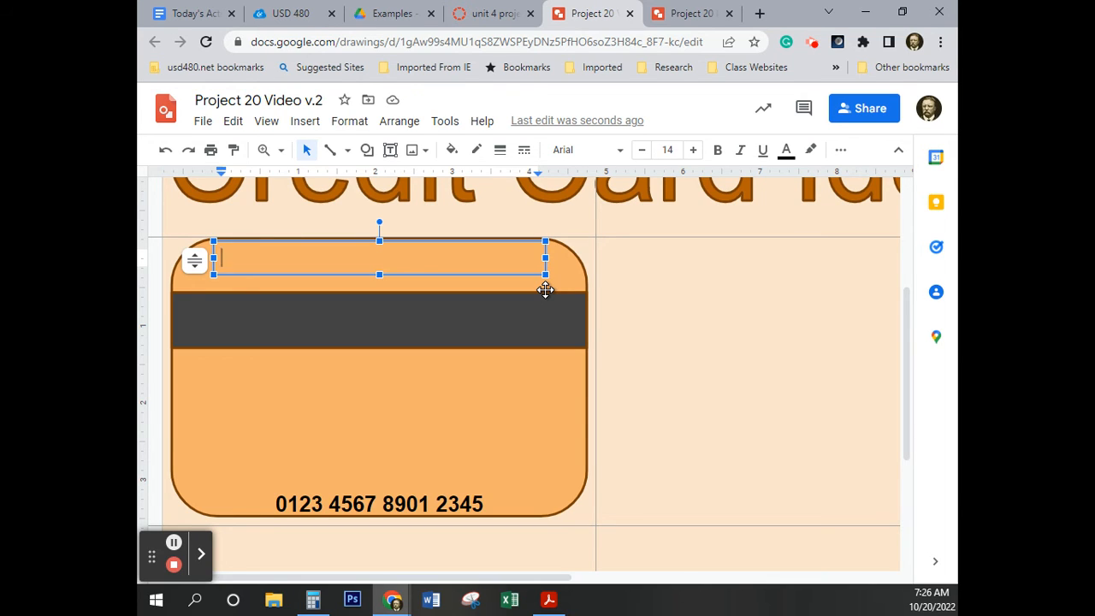
{"action": "type", "text": "Guard Your Information"}
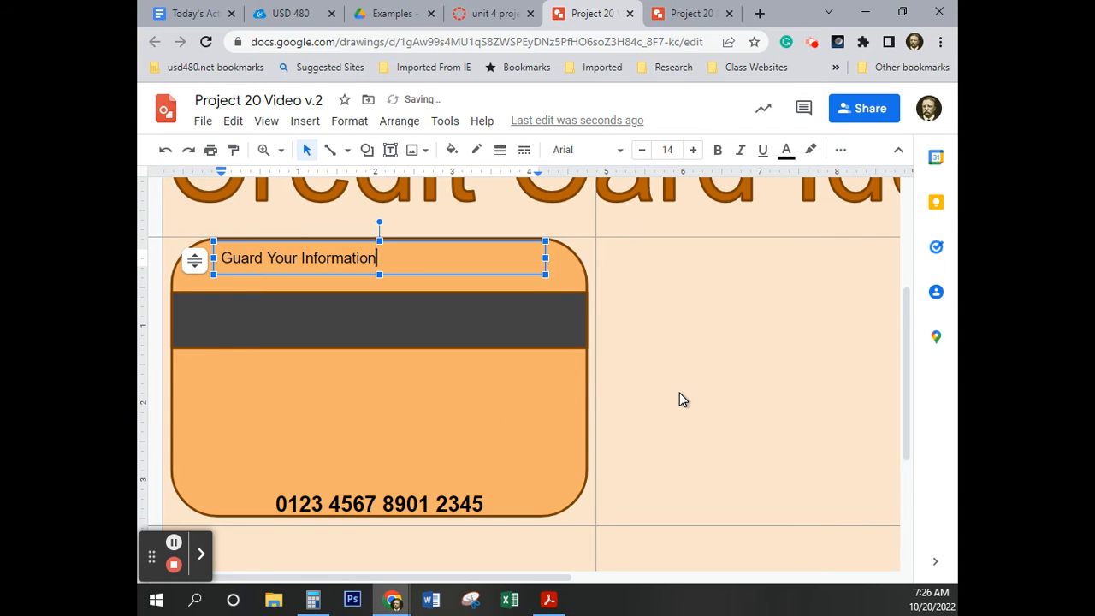
Step: Select the paragraph beginning "Securely protect your account numbers" on the unit 4 project 20 assignment page in Canvas, and return to the Google Drawings poster
{"action": "left_click", "coordinate": [484, 15]}
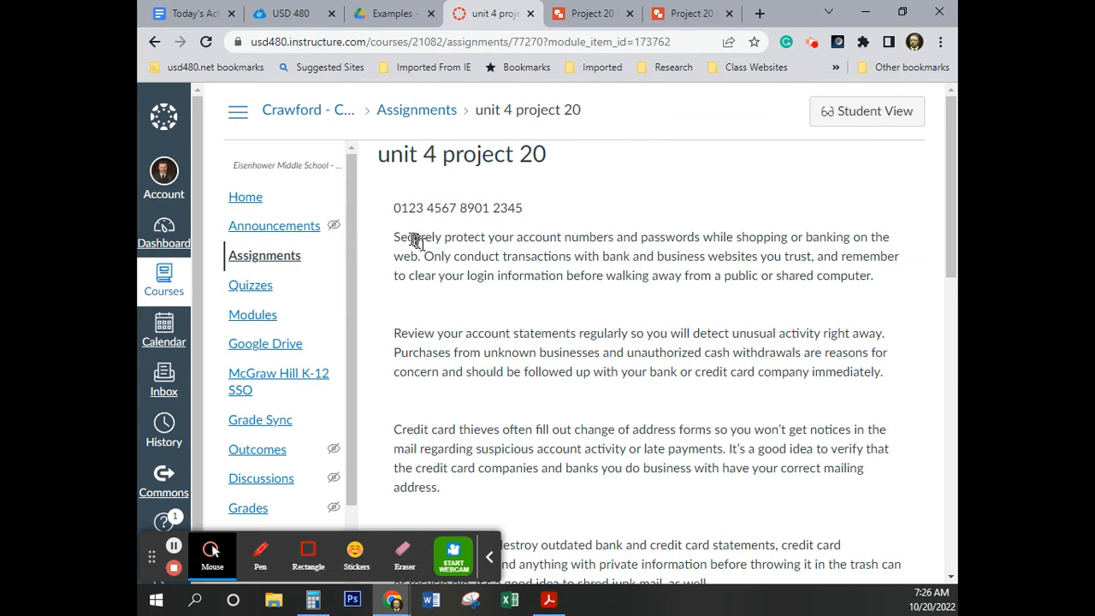
{"action": "left_click_drag", "start_coordinate": [394, 240], "coordinate": [883, 284]}
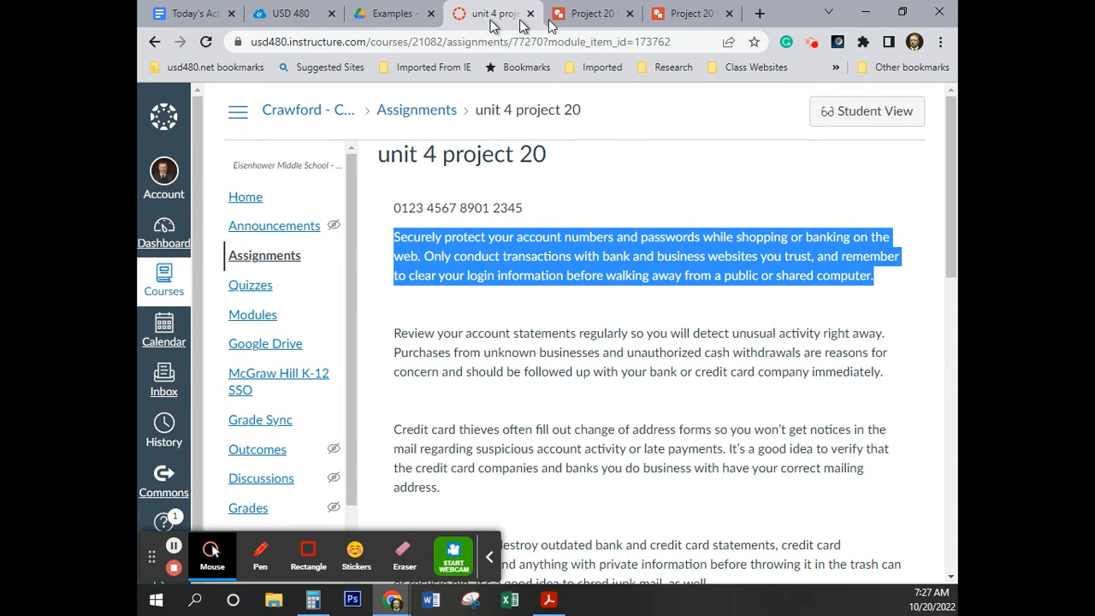
{"action": "left_click", "coordinate": [575, 14]}
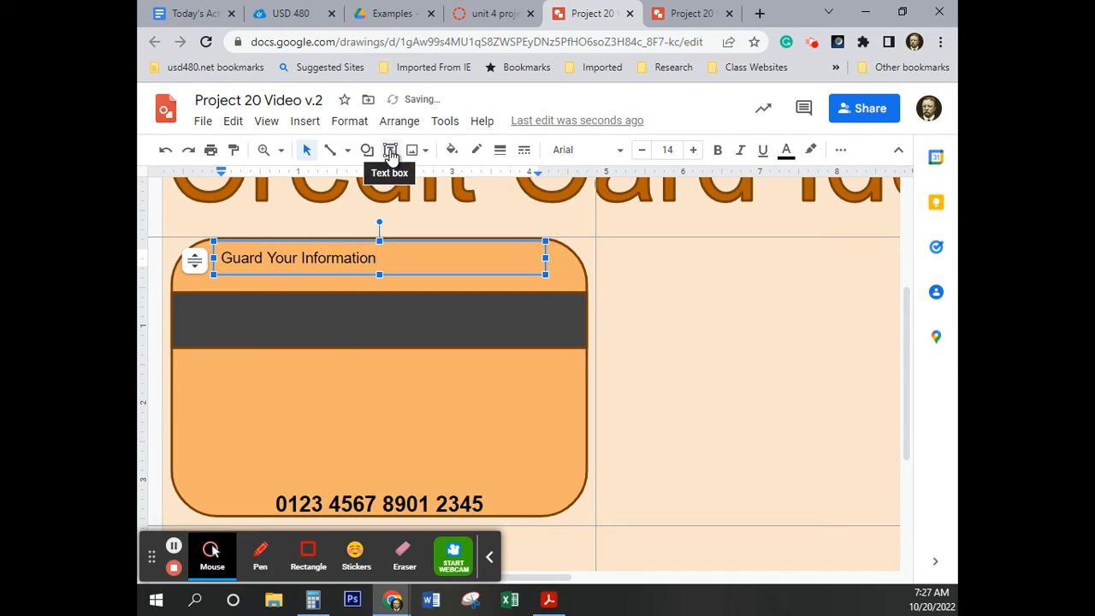
Step: Add a text box below the dark stripe, widen it to nearly the card's width, and insert "Seen to be providing very little assistance to lab partner."
{"action": "left_click", "coordinate": [390, 150]}
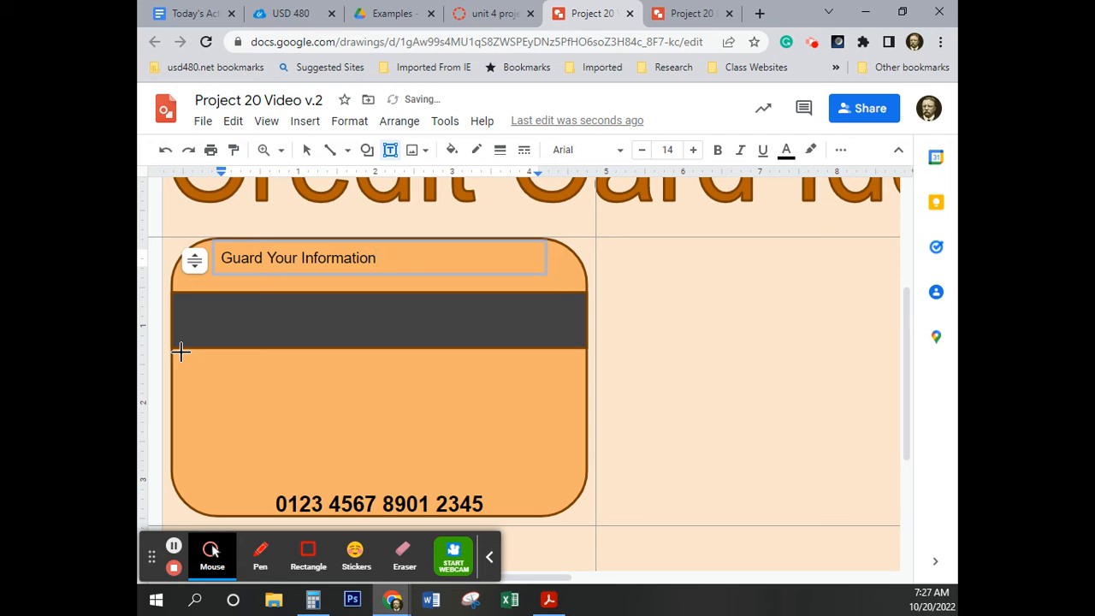
{"action": "left_click_drag", "start_coordinate": [180, 352], "coordinate": [576, 419]}
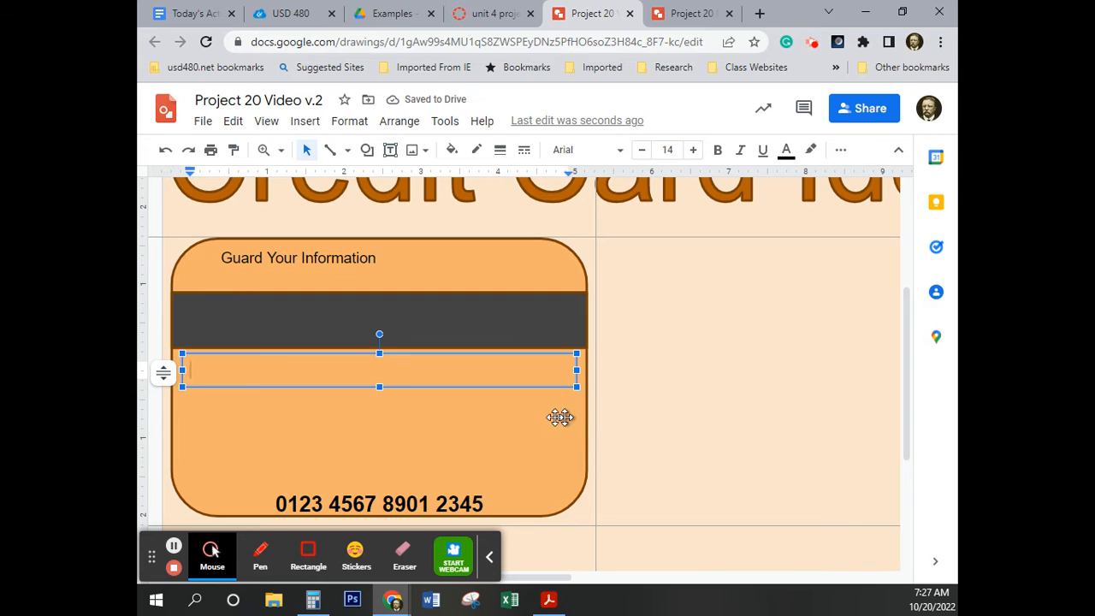
{"action": "left_click_drag", "start_coordinate": [382, 387], "coordinate": [382, 479]}
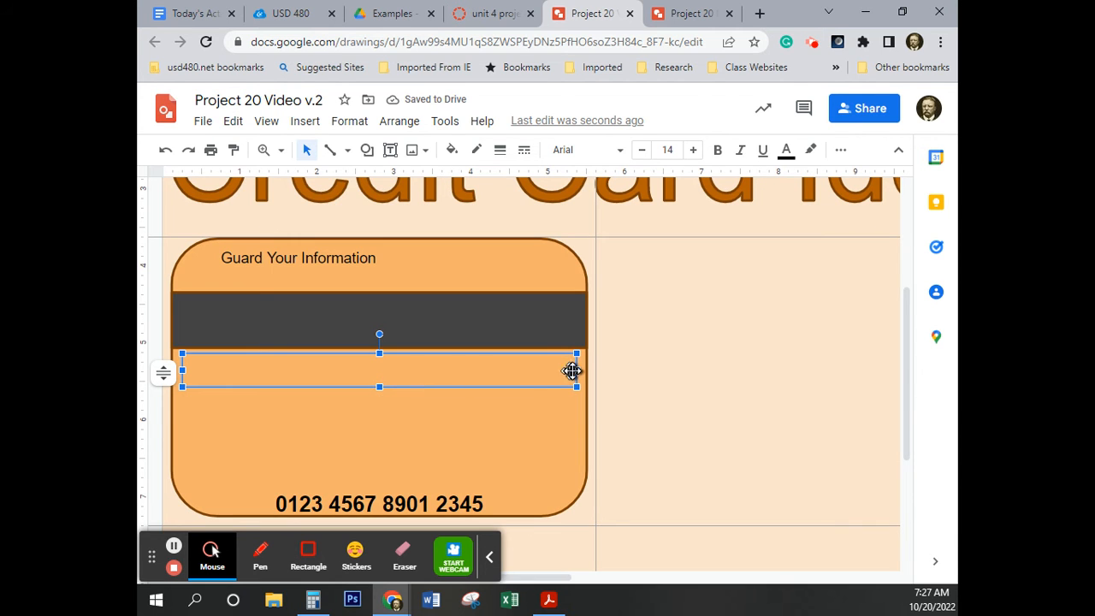
{"action": "left_click", "coordinate": [578, 370]}
{"action": "left_click_drag", "start_coordinate": [578, 371], "coordinate": [584, 370]}
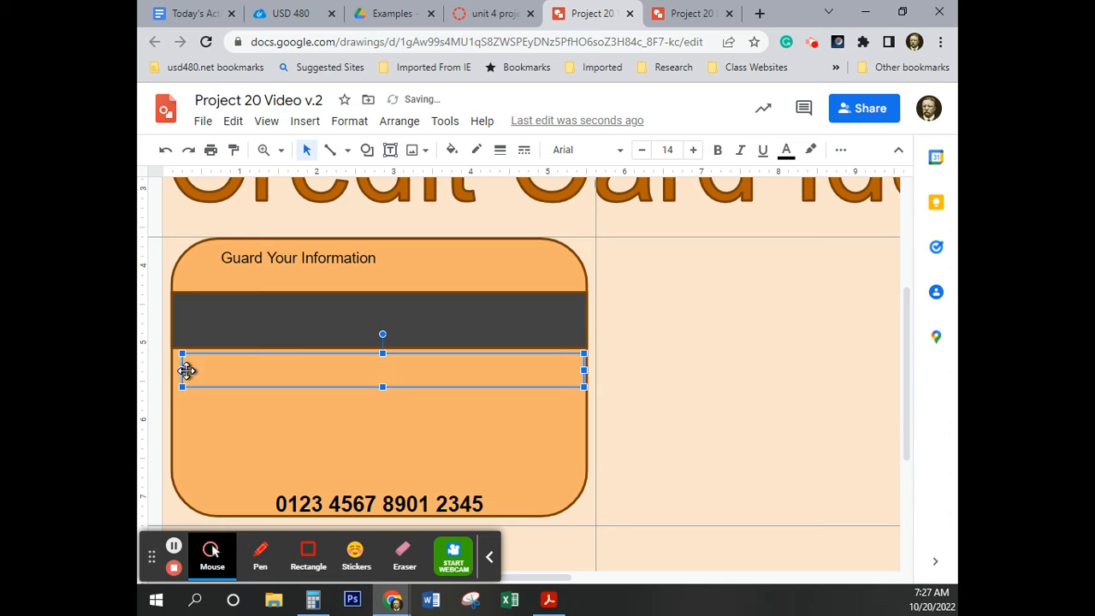
{"action": "left_click", "coordinate": [183, 371]}
{"action": "left_click_drag", "start_coordinate": [183, 371], "coordinate": [175, 374]}
{"action": "type", "text": "Seen to be providing very little assistance to lab partner."}
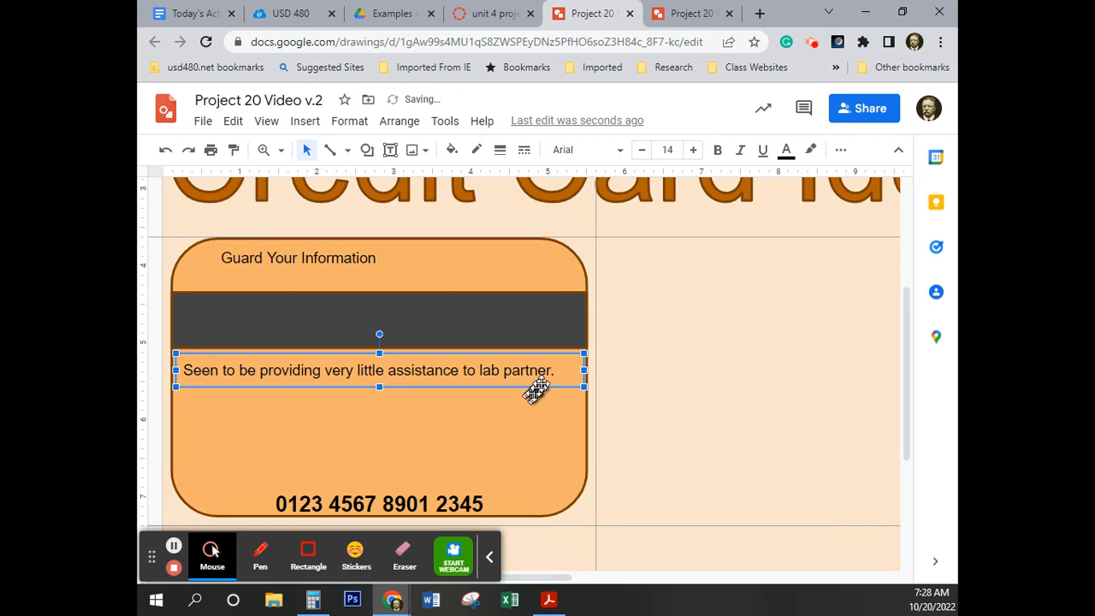